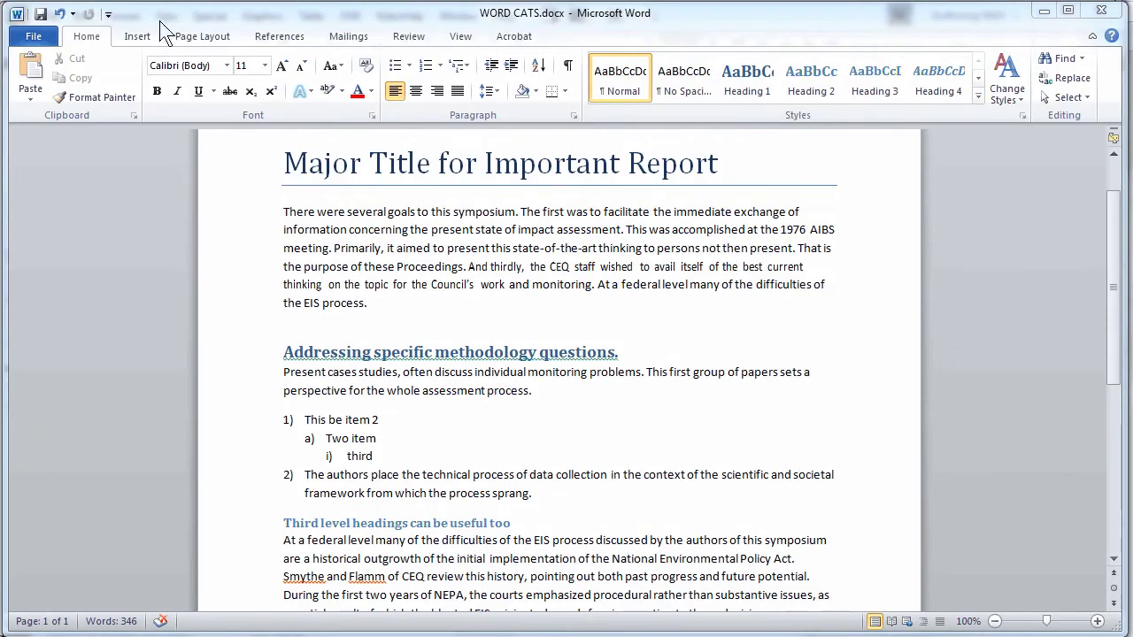
Step: Insert '05 elephant.jpg' into WORD CATS.docx right after the paragraph ending 'process.'
double_click(347, 303)
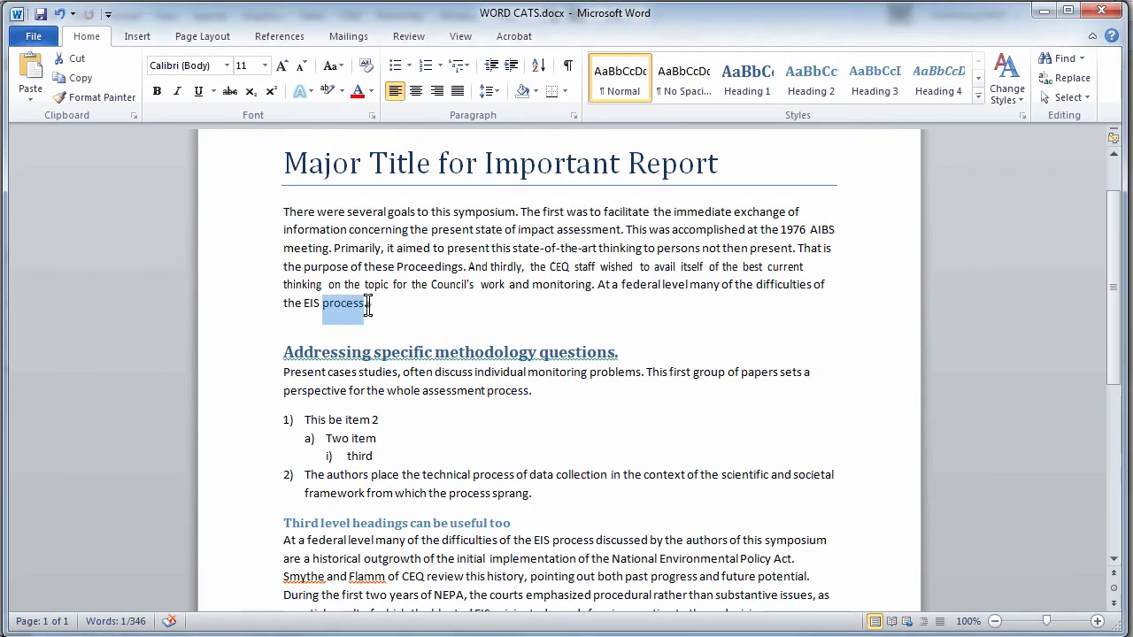
left_click(368, 302)
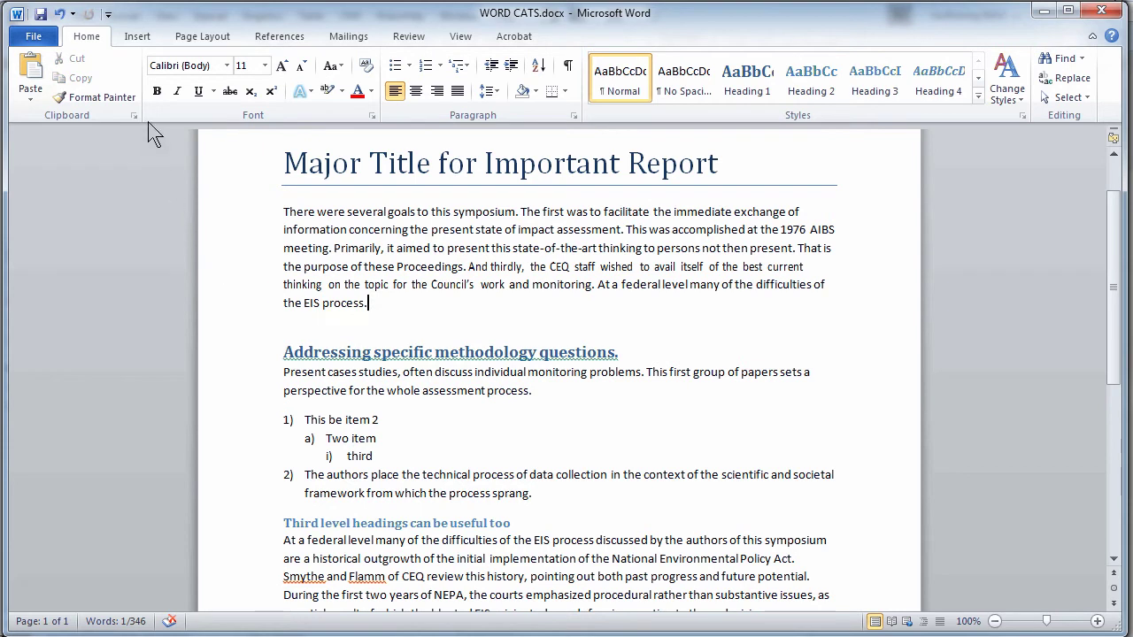
left_click(140, 37)
left_click(198, 78)
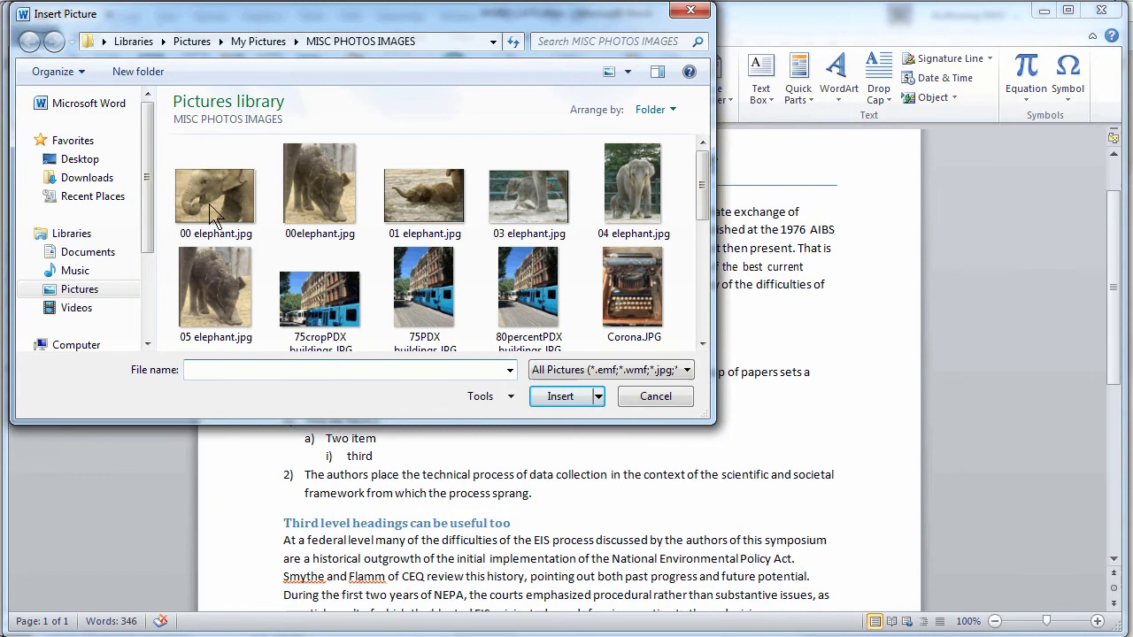
left_click(215, 288)
left_click(559, 397)
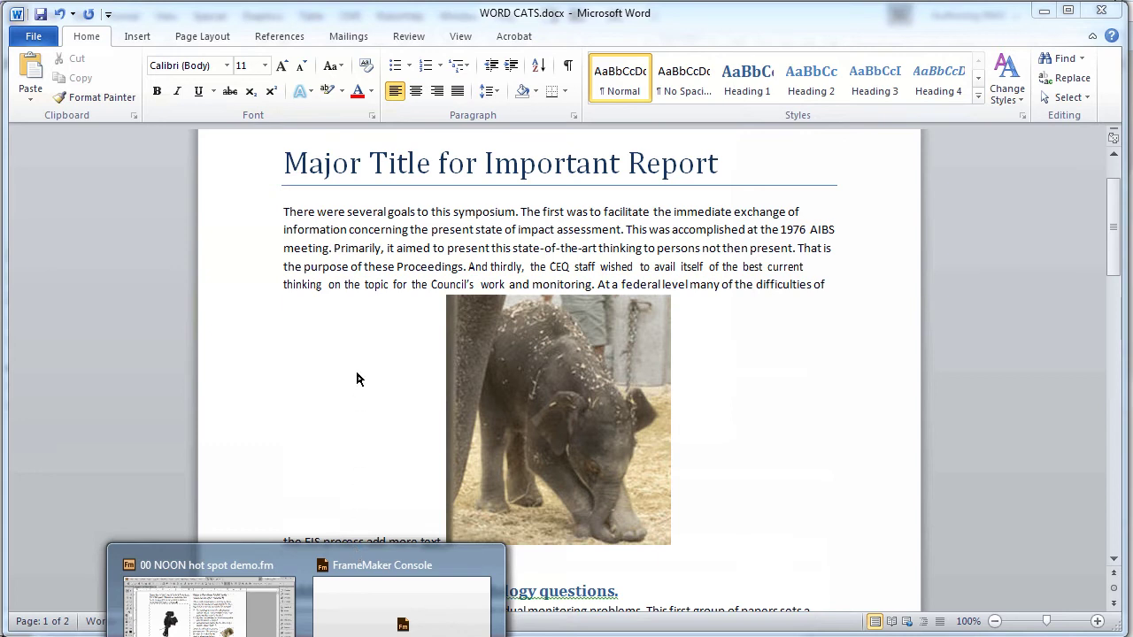
Step: Add a link table to the 3D graphic under the Select a Part heading, using PARTS format and parts type
key("alt+Tab")
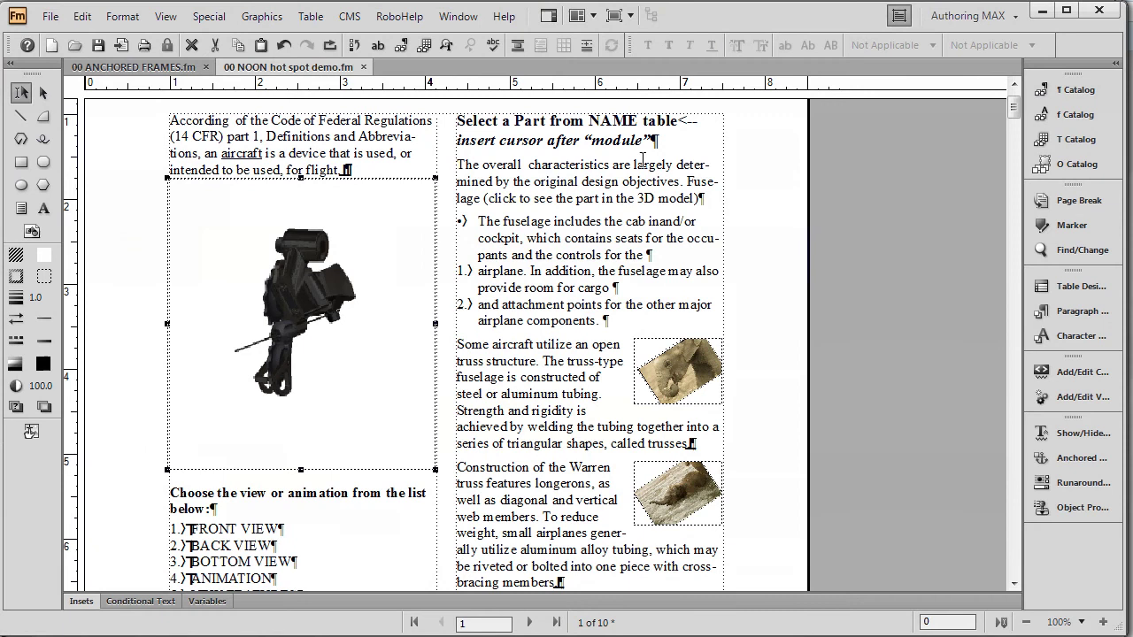
left_click(658, 144)
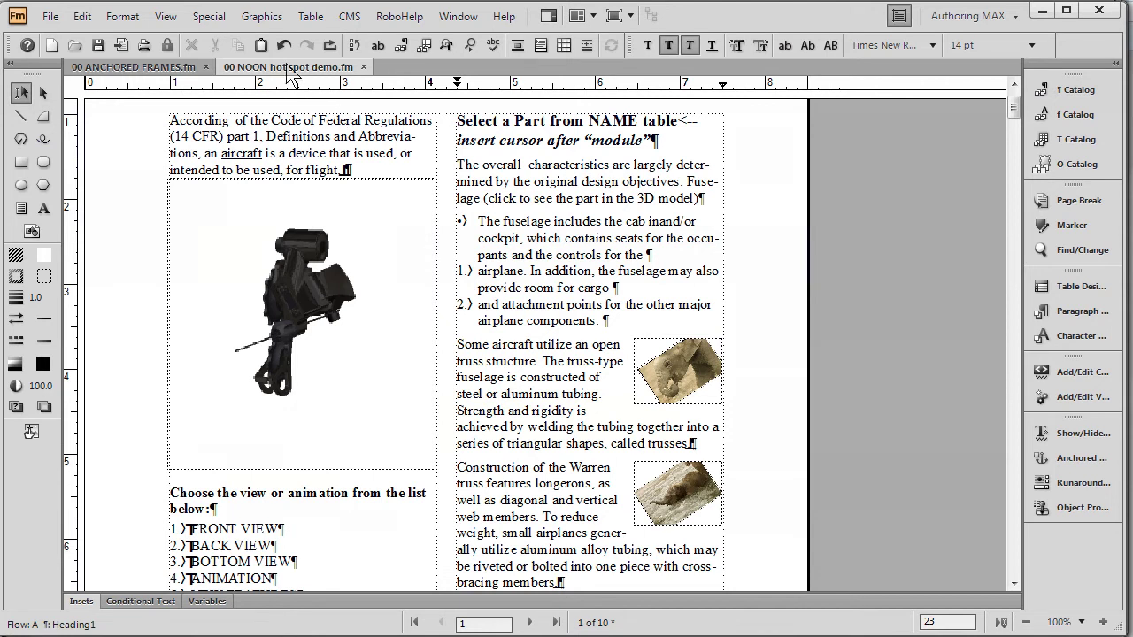
left_click(262, 17)
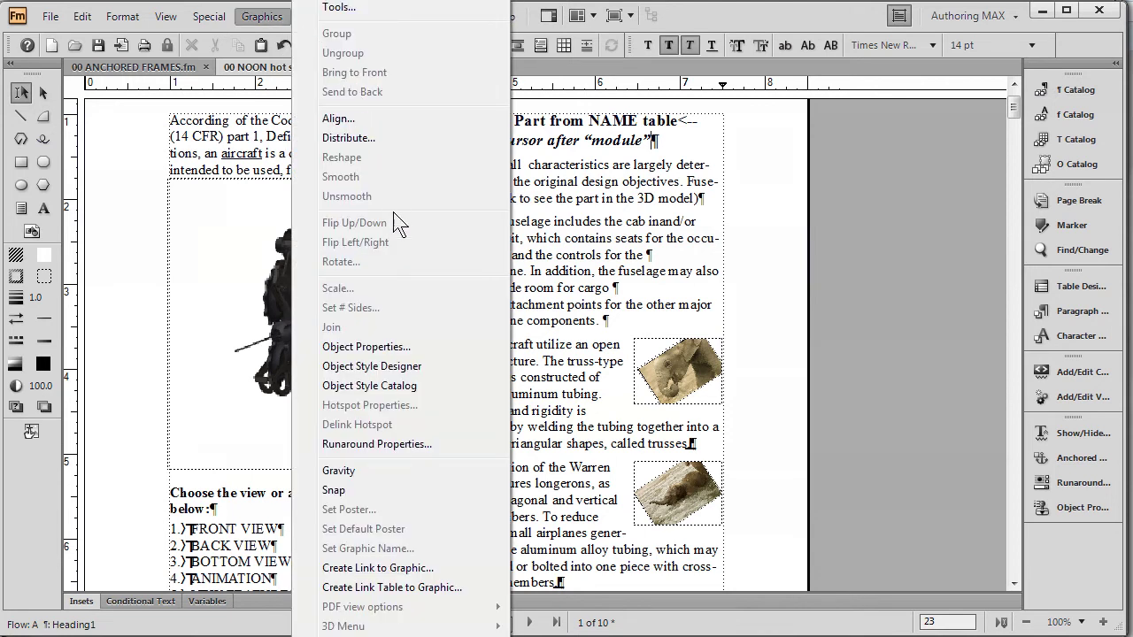
left_click(423, 587)
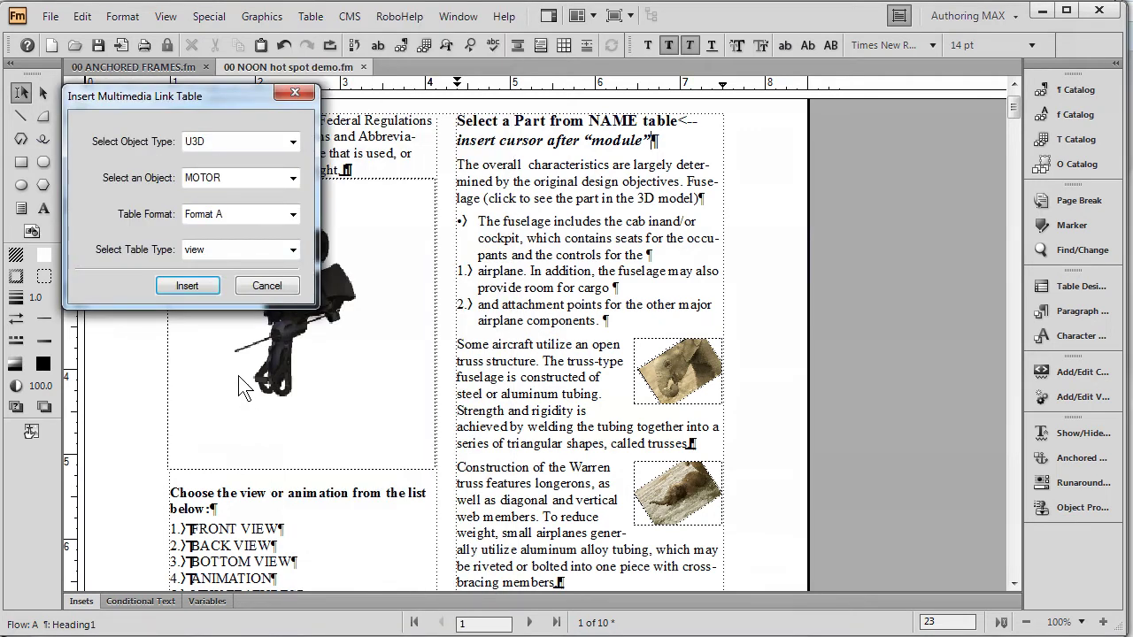
left_click(227, 215)
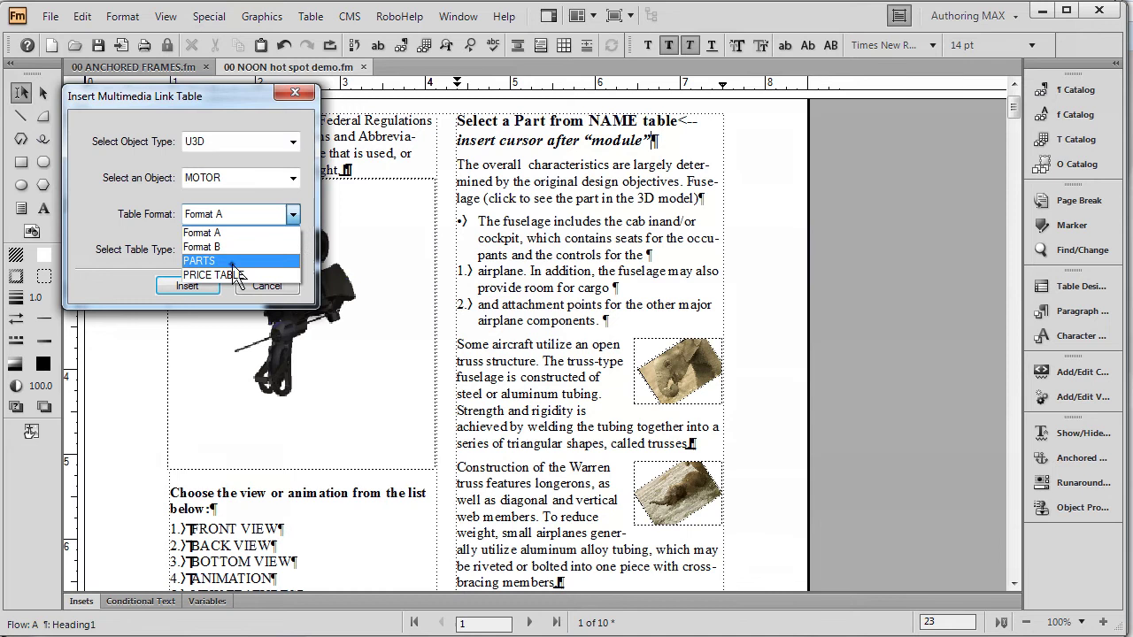
left_click(233, 261)
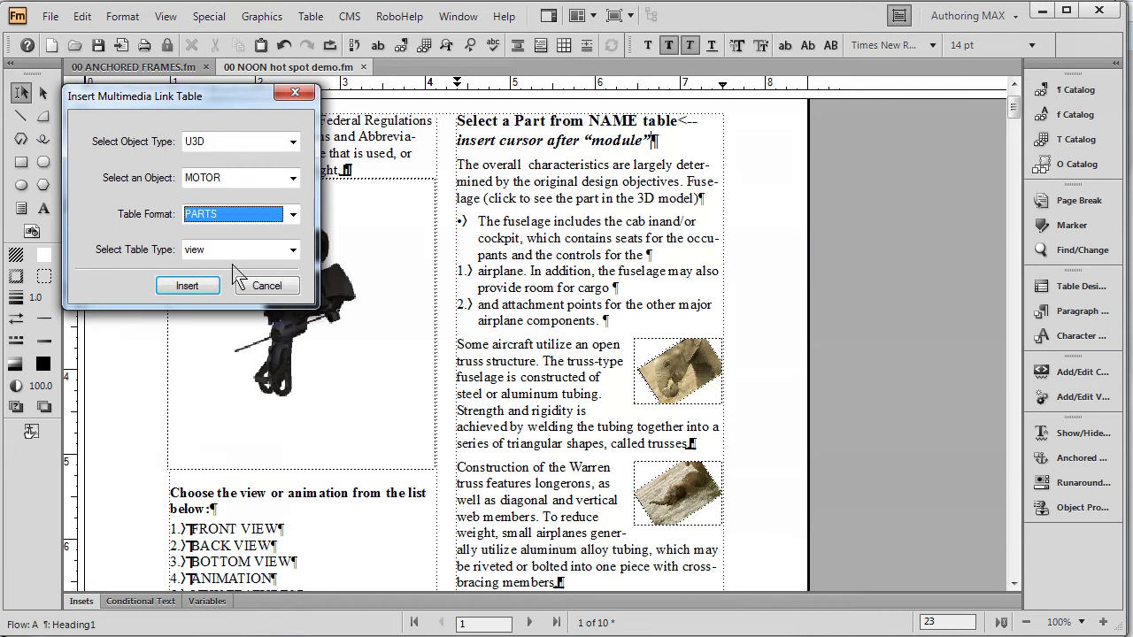
left_click(293, 251)
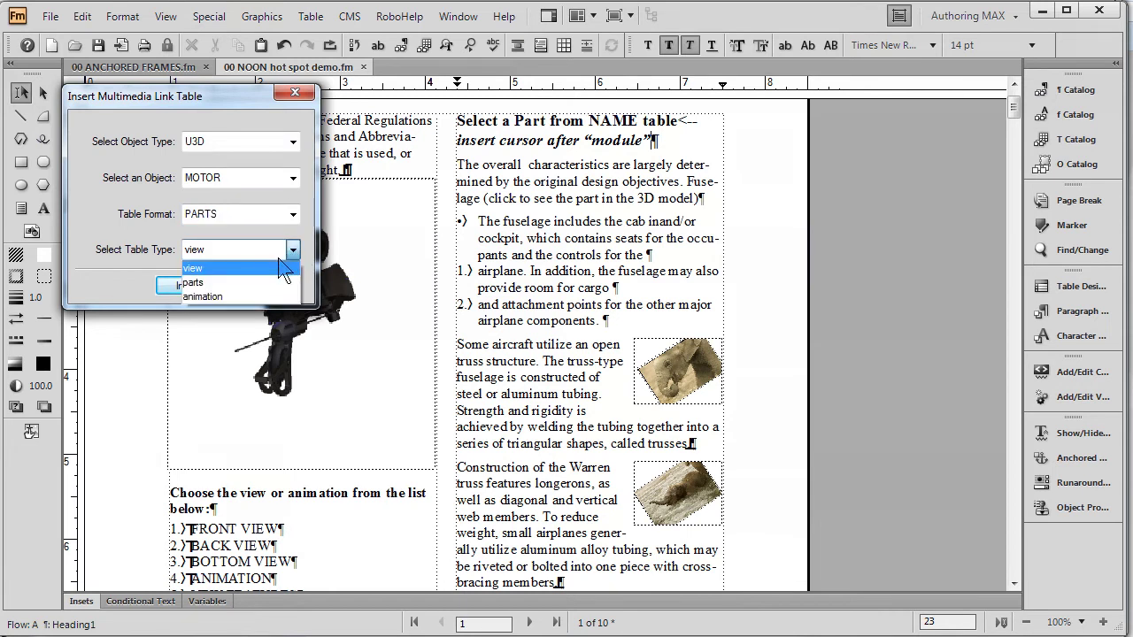
left_click(225, 283)
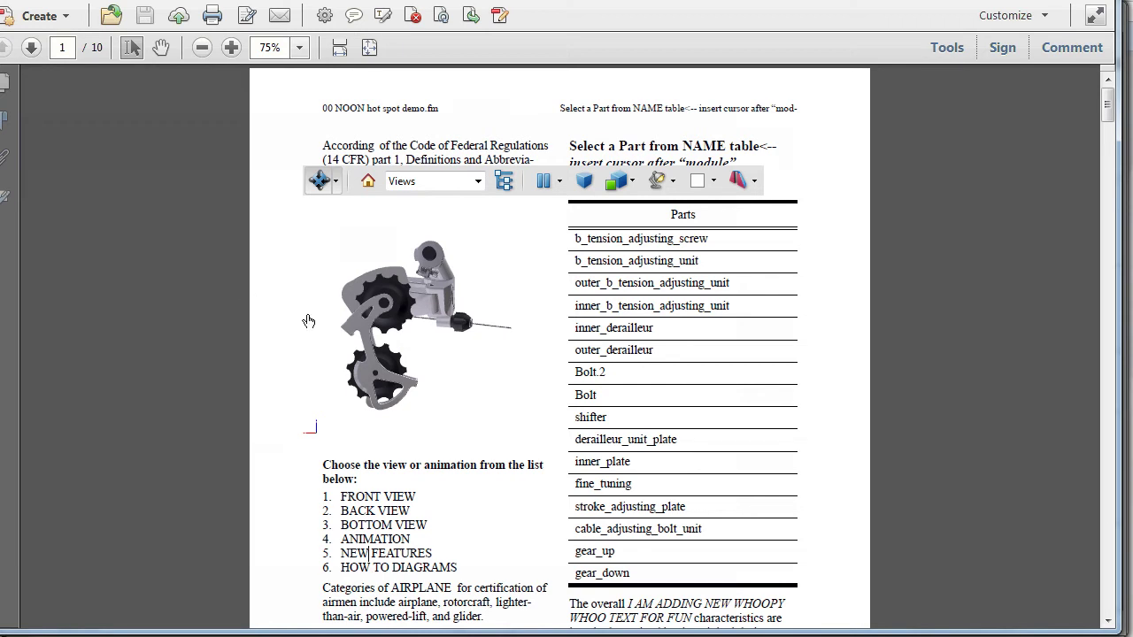
Step: Test the FRONT VIEW, BACK VIEW and BOTTOM VIEW links on the 3D derailleur model
left_click(380, 500)
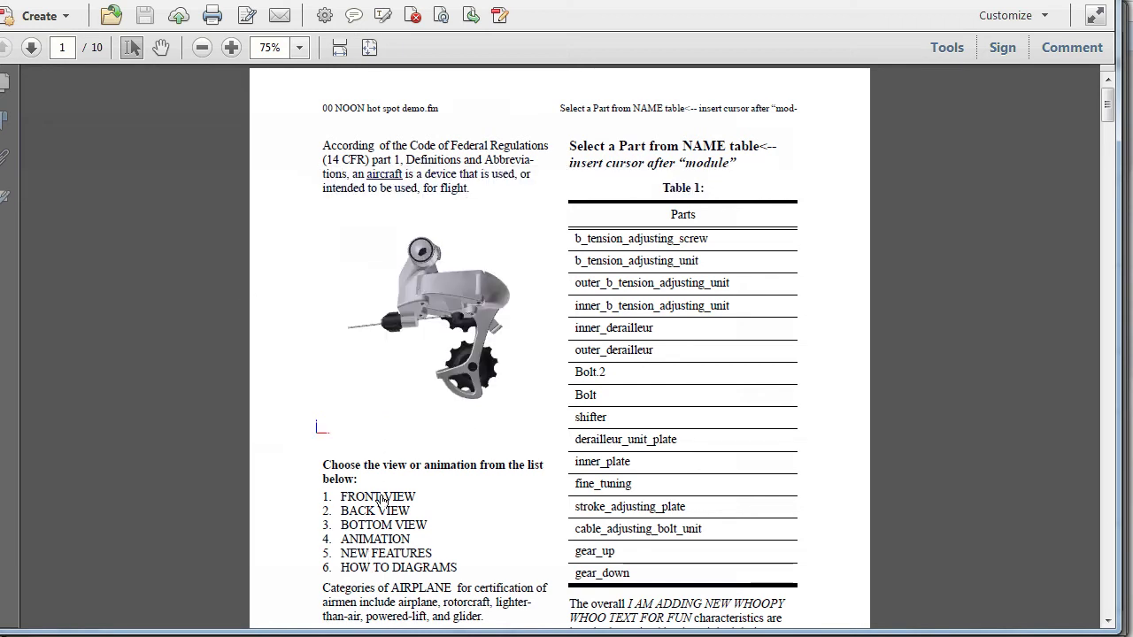
left_click(383, 512)
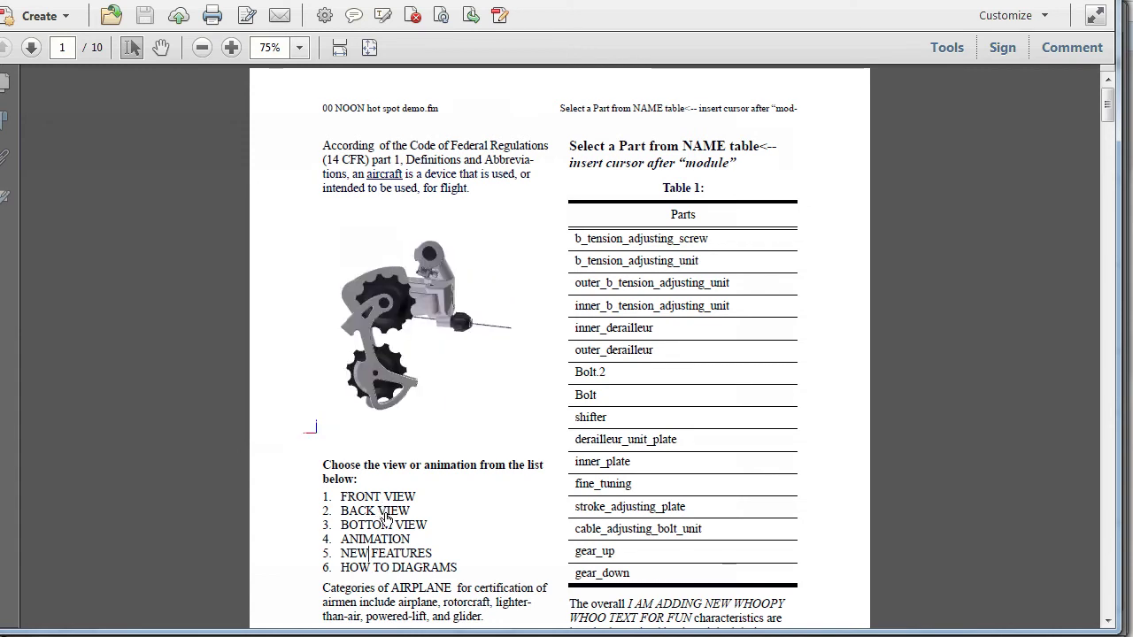
left_click(389, 526)
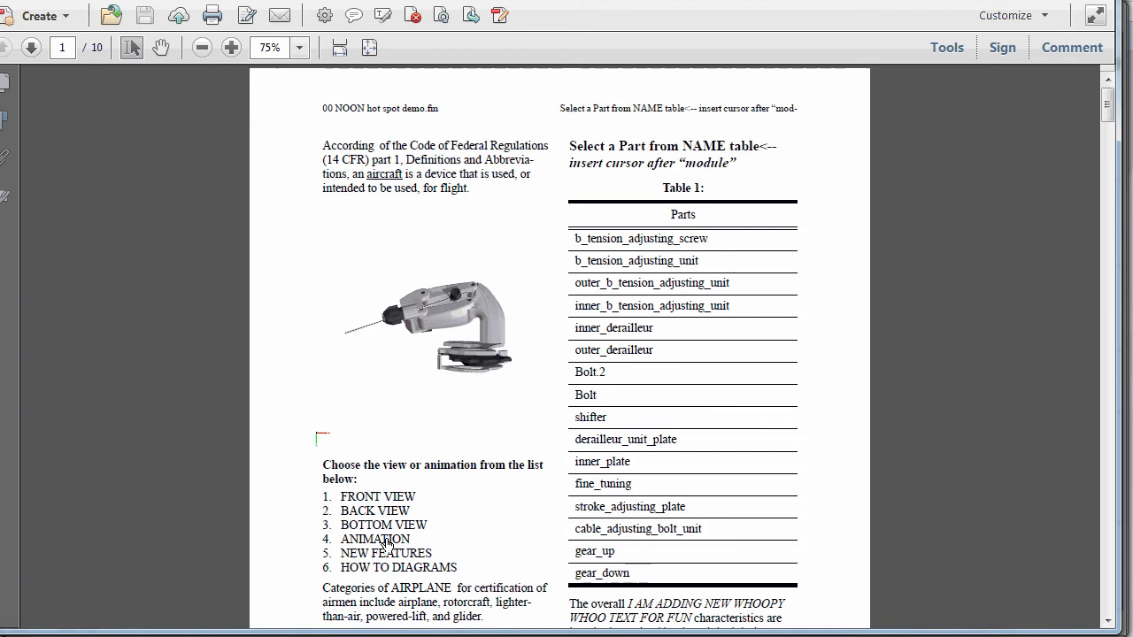
left_click(378, 499)
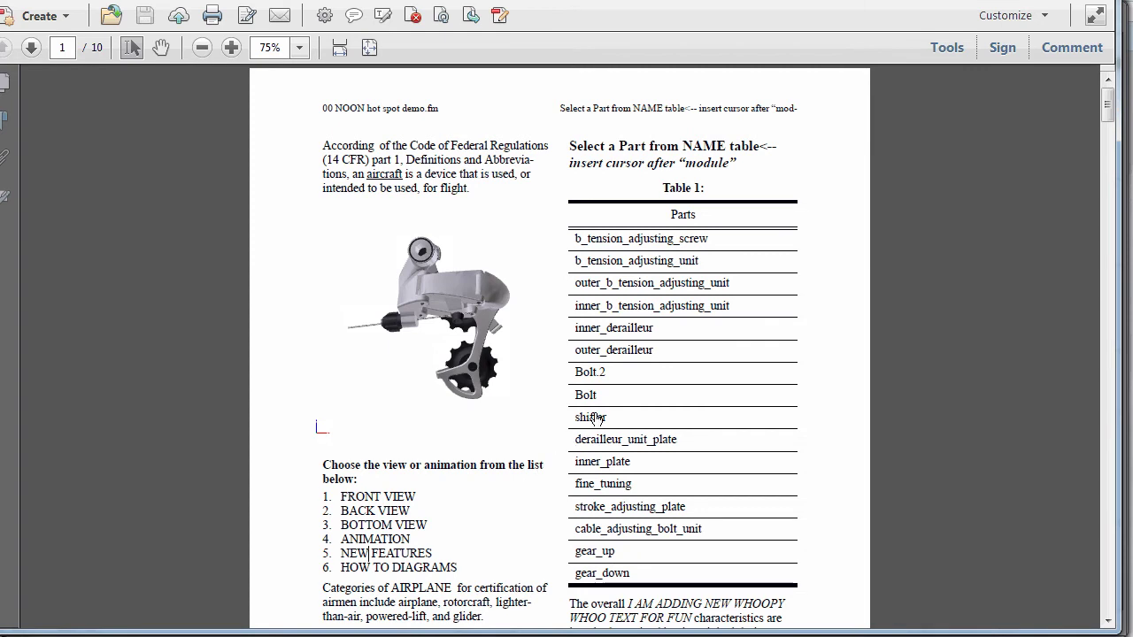
Step: Highlight the shifter from the Parts table, clear the highlight, reset to front view, then return to FrameMaker
left_click(616, 334)
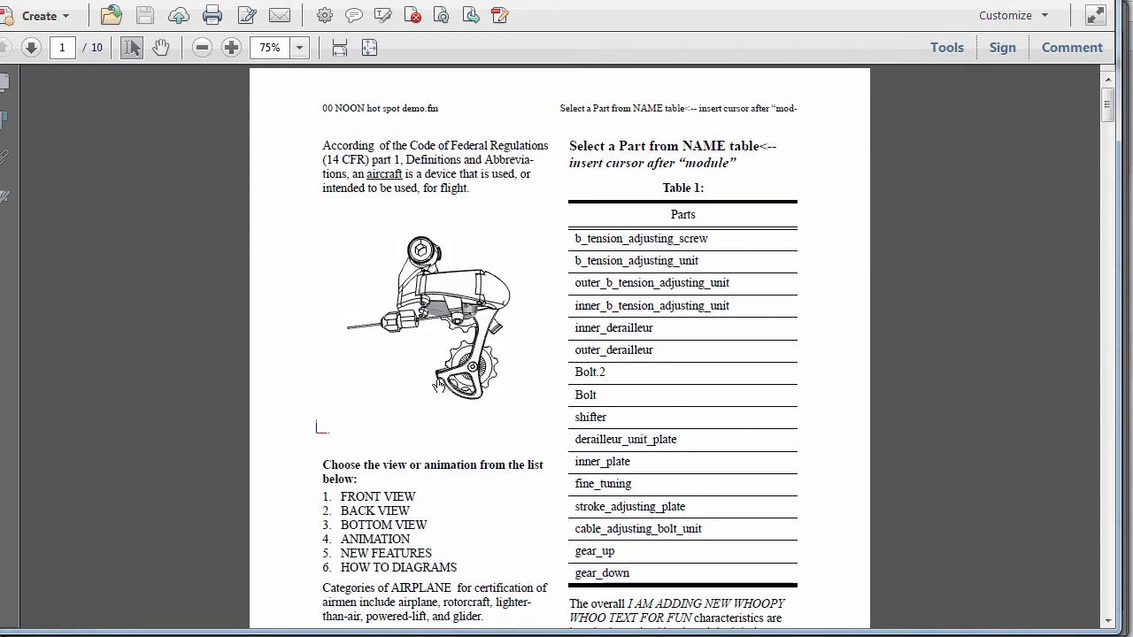
left_click(381, 515)
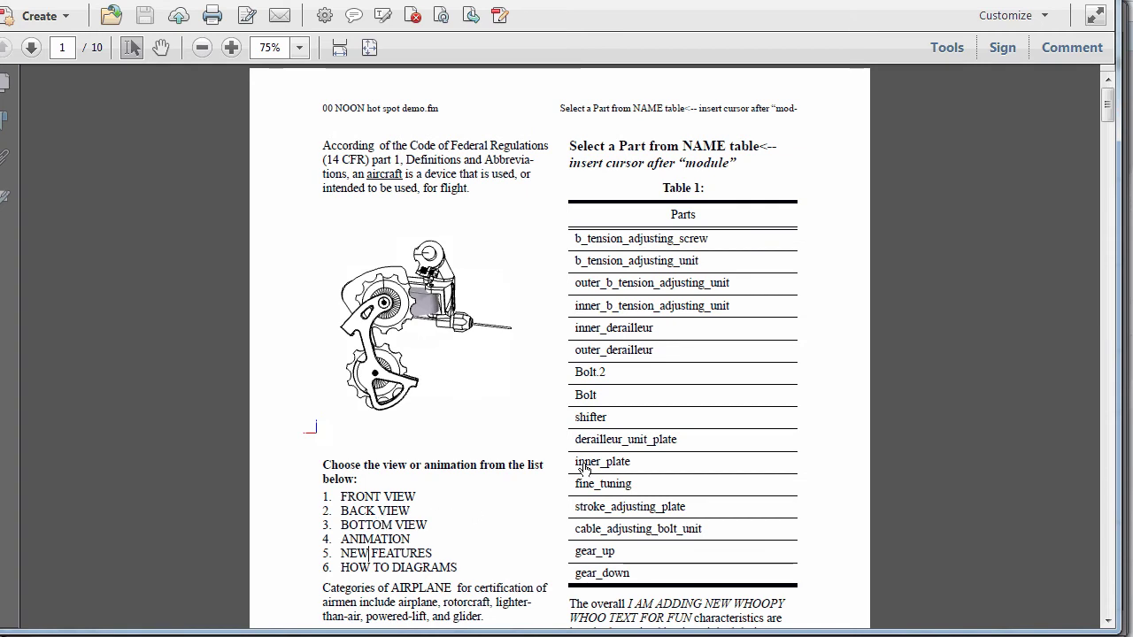
left_click(635, 355)
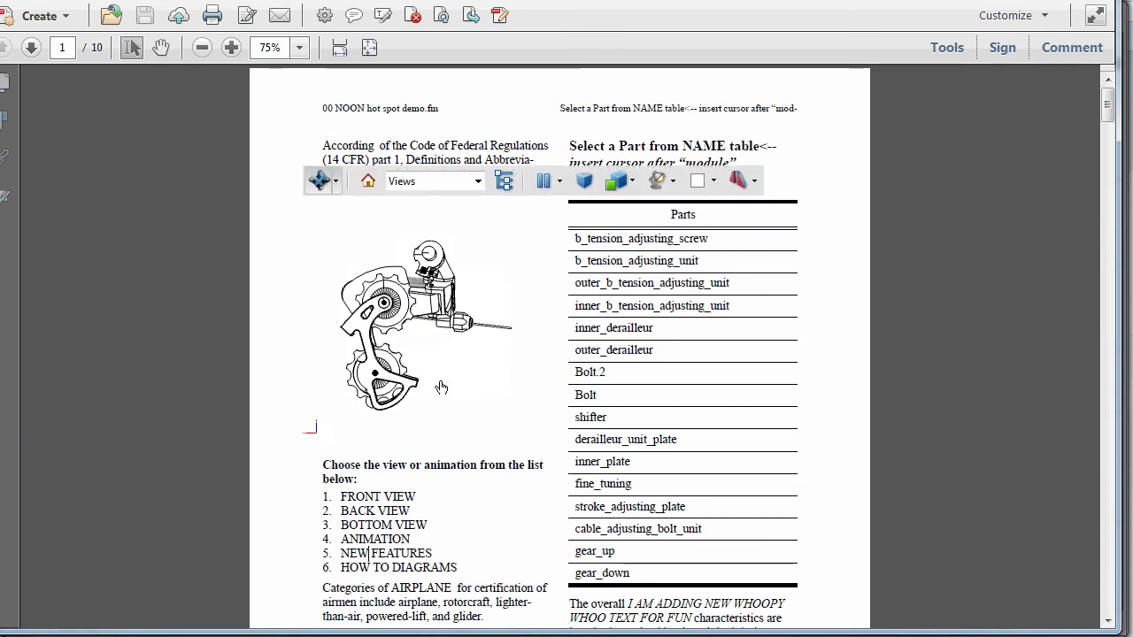
left_click(365, 498)
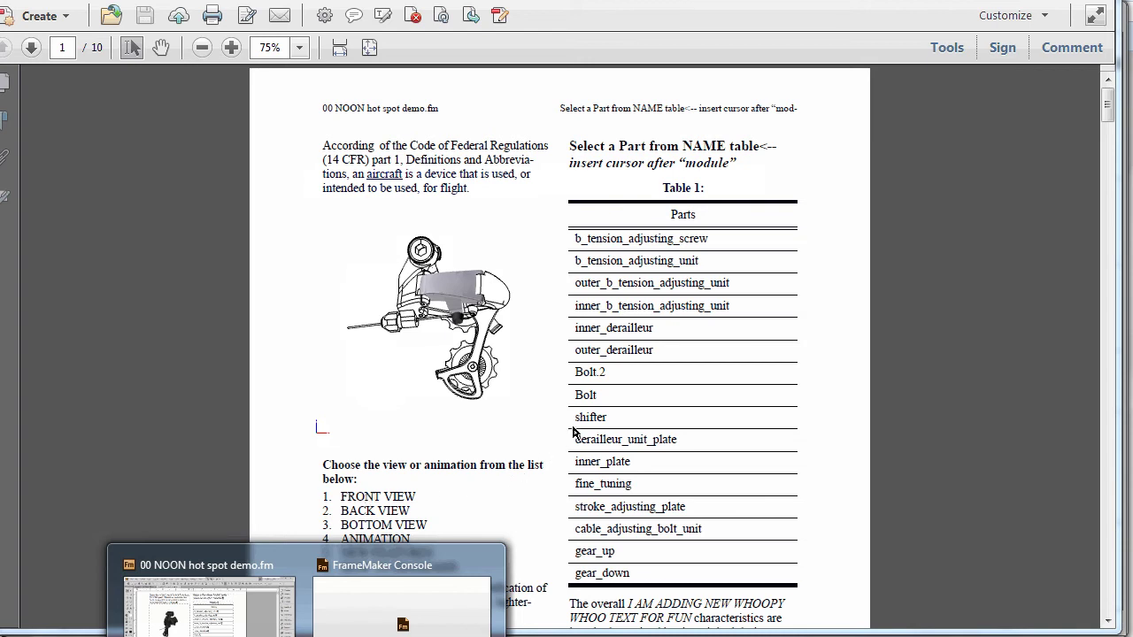
left_click(595, 355)
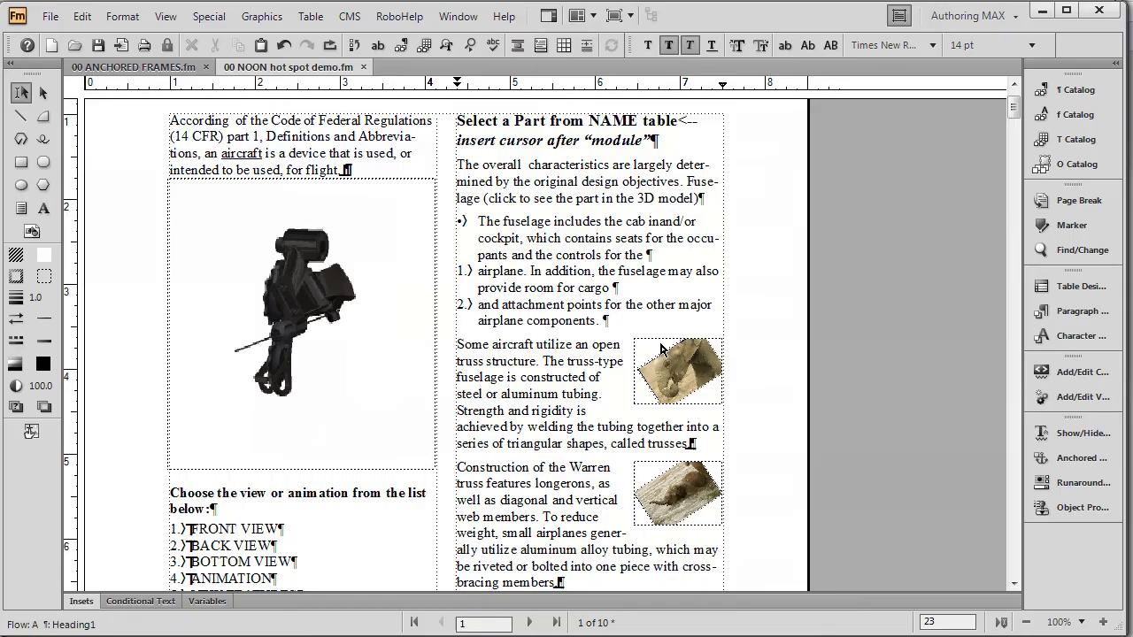
Step: Zoom the page out and place the insertion point at the end of the 'airplane components.' item
left_click(663, 345)
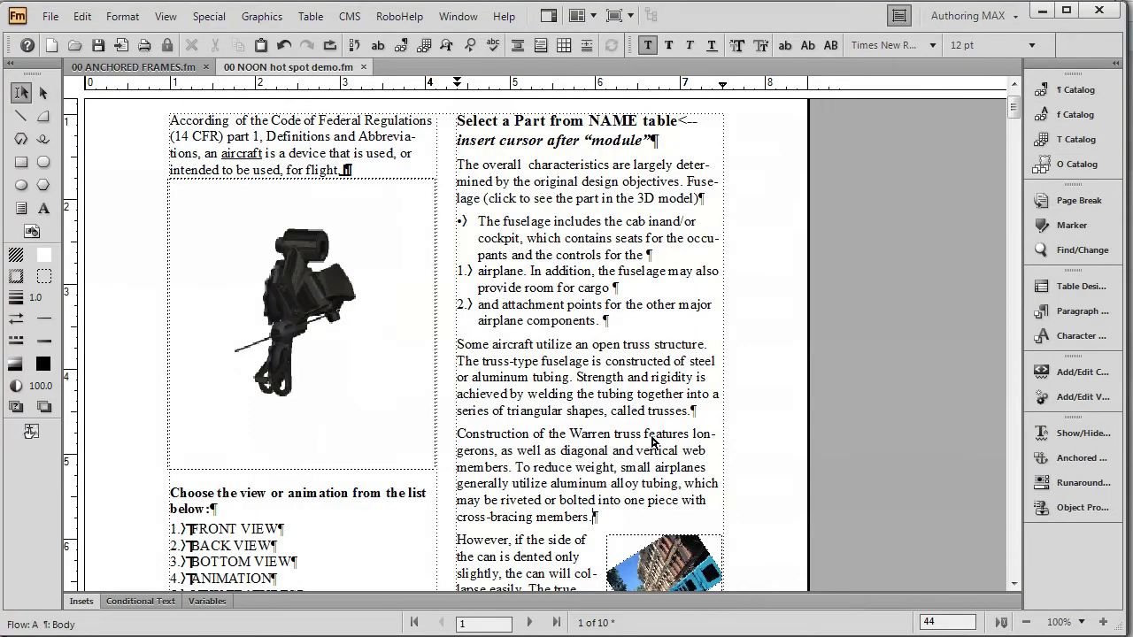
scroll(711, 538, "down", 3)
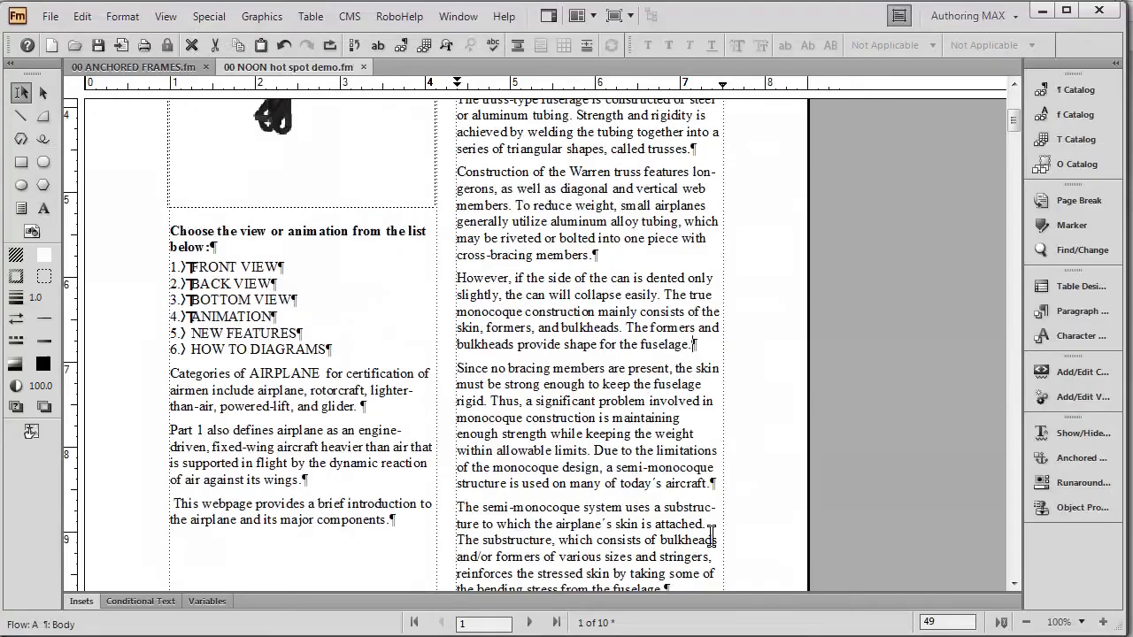
left_click(1056, 622)
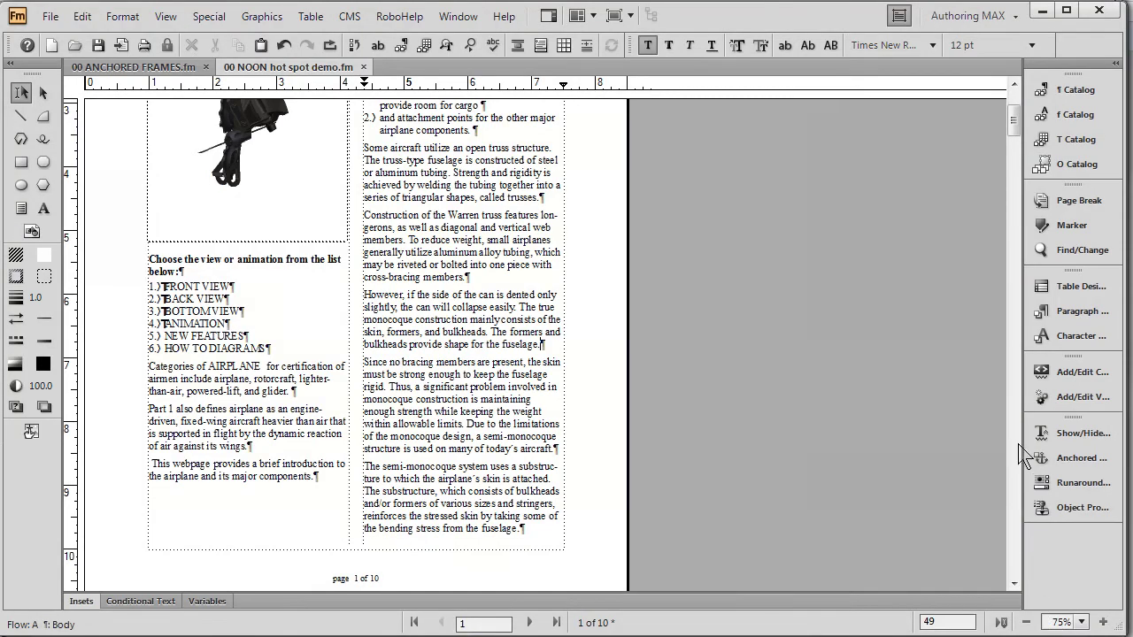
left_click(1013, 86)
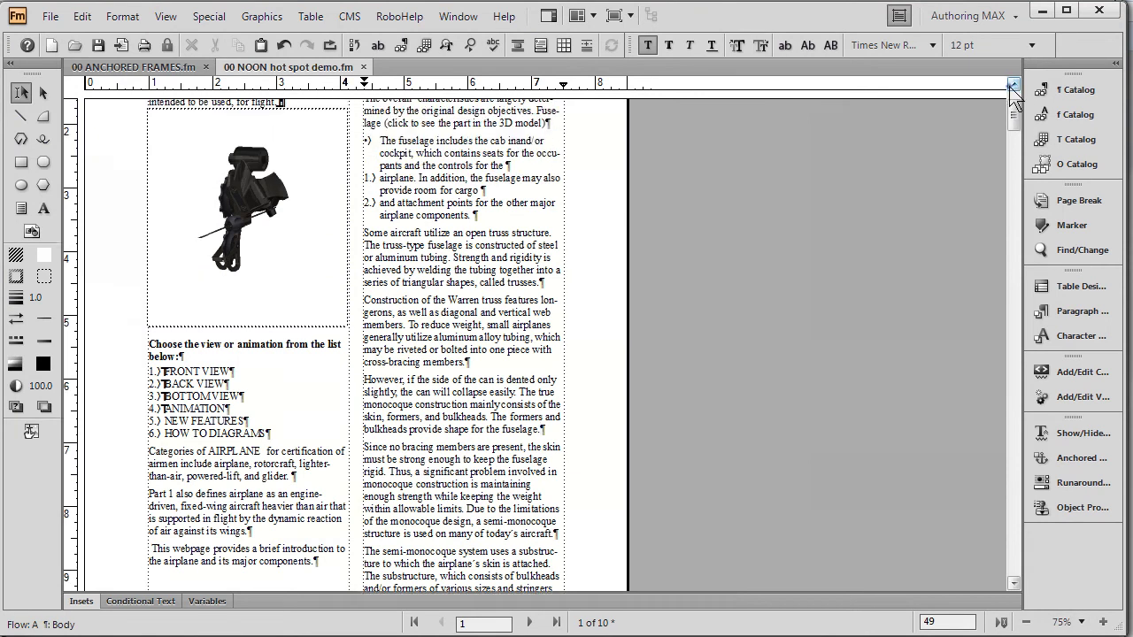
left_click(1013, 86)
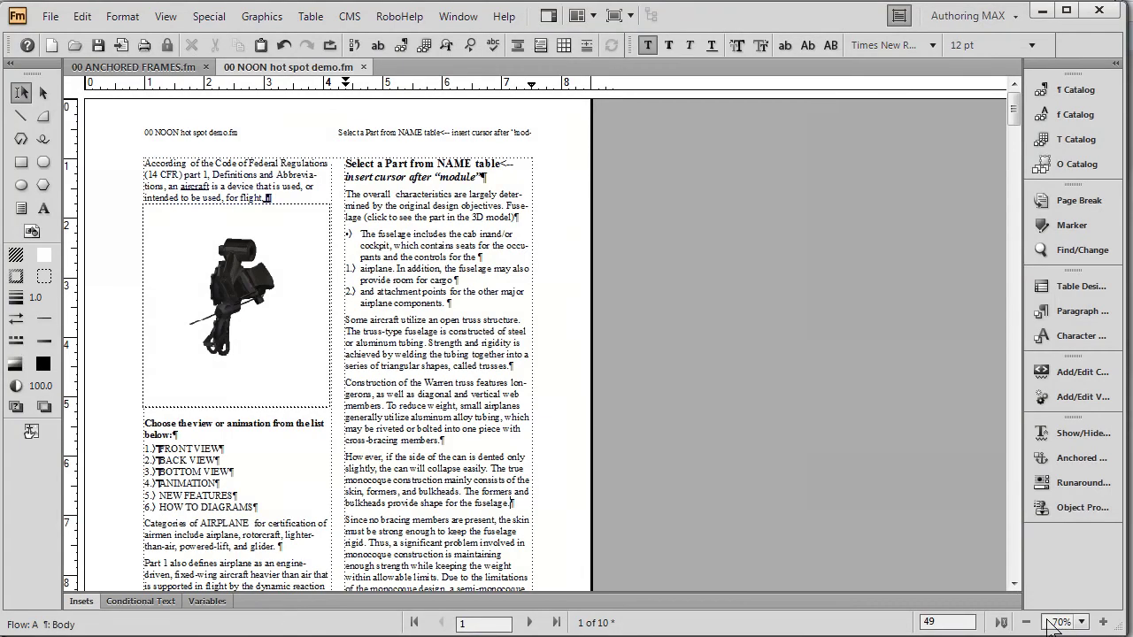
left_click(1014, 584)
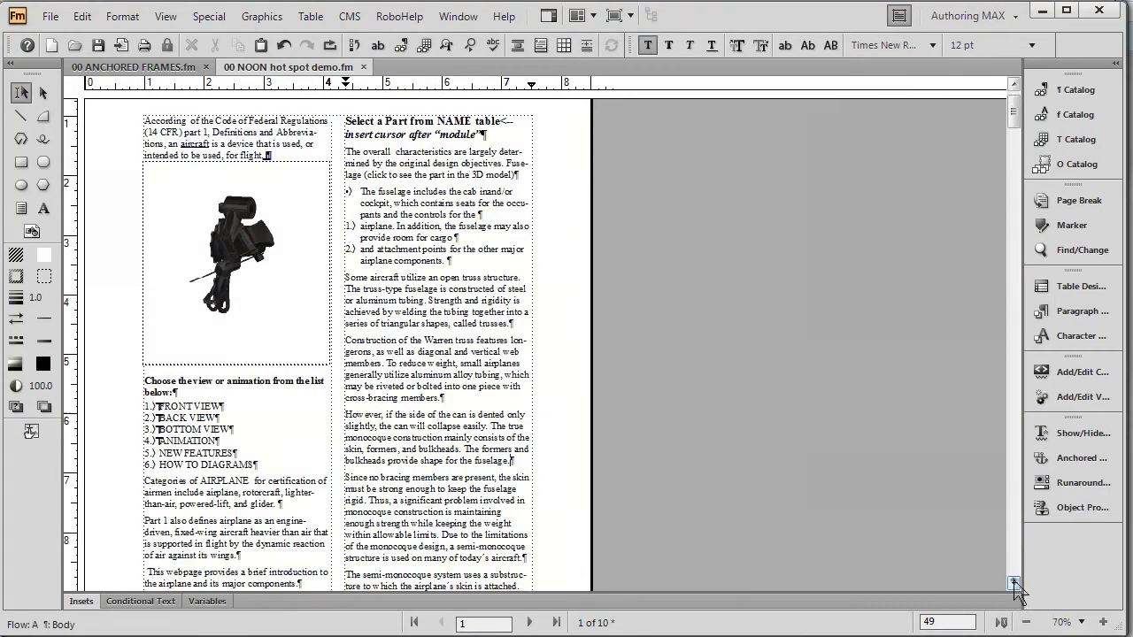
left_click(1014, 585)
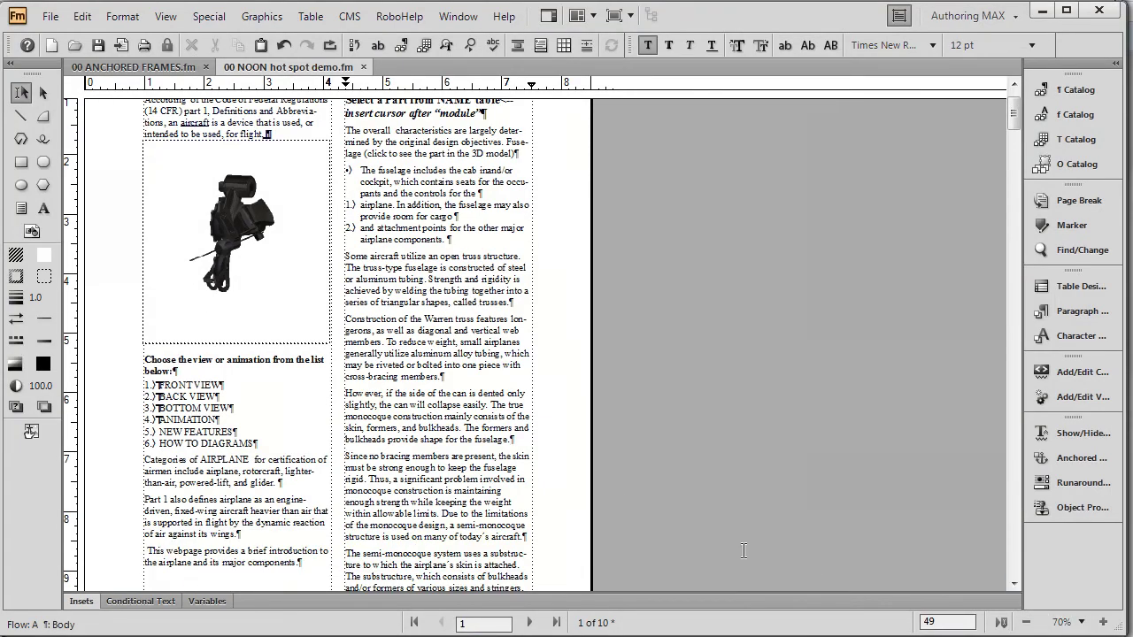
left_click(468, 239)
Step: Import 04 elephant.jpg as a graphic file at 150 dpi resolution
left_click(50, 18)
mouse_move(221, 214)
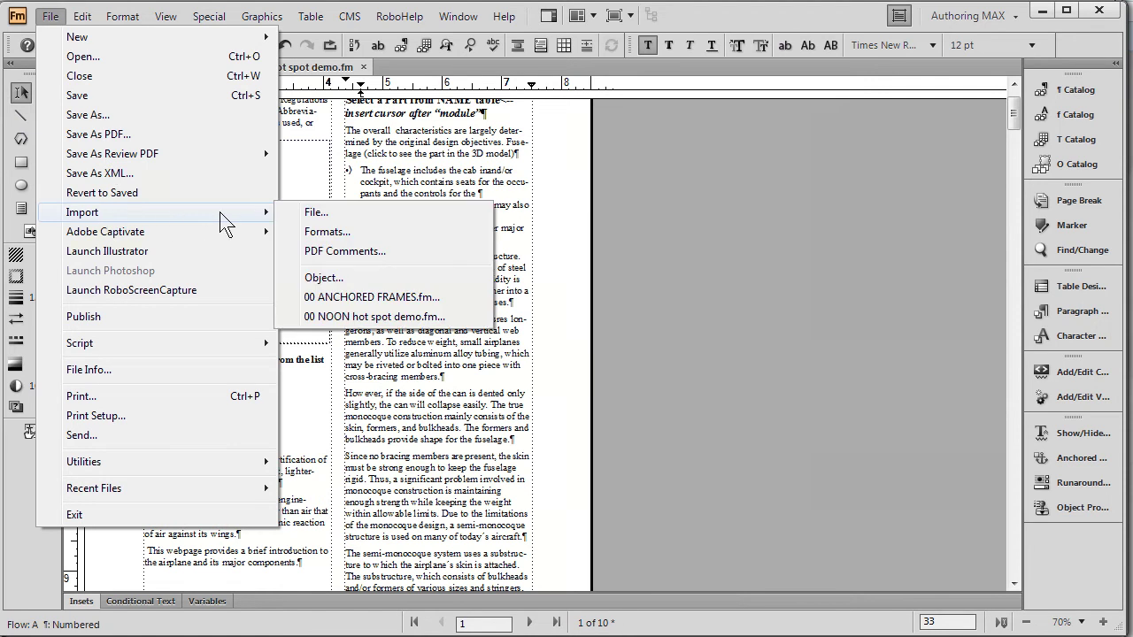
left_click(315, 214)
left_click(466, 333)
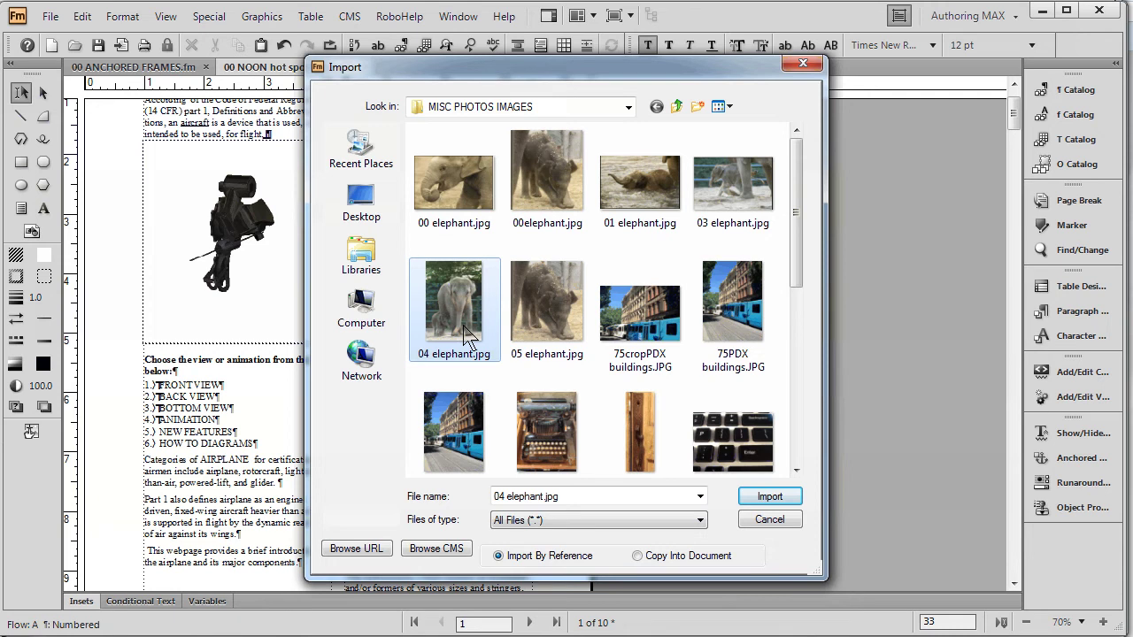
left_click(770, 497)
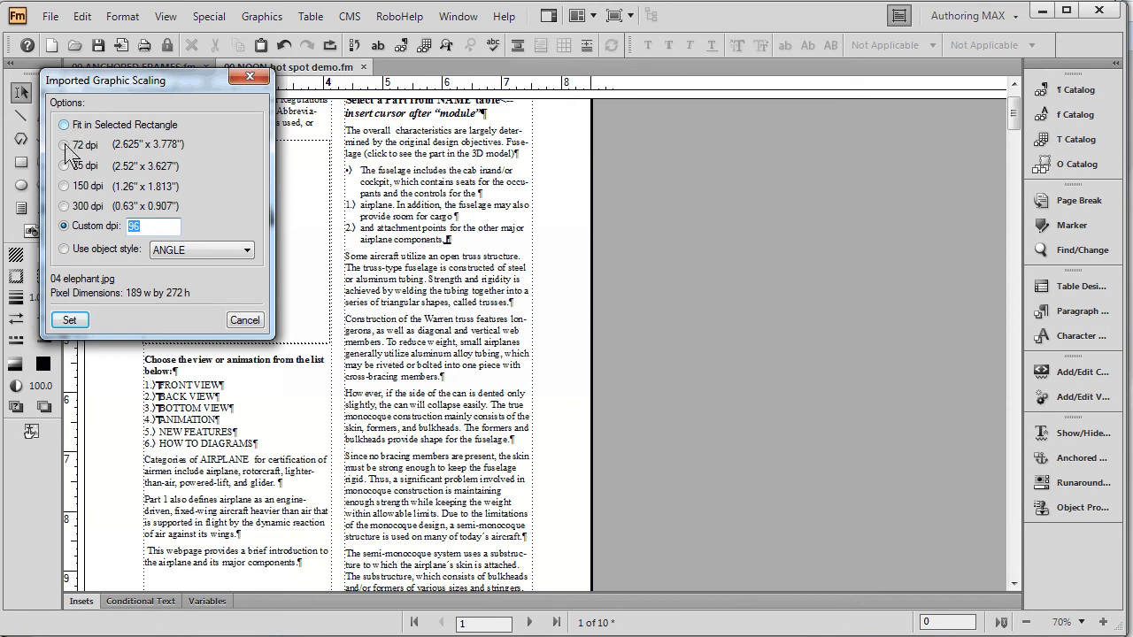
left_click(63, 186)
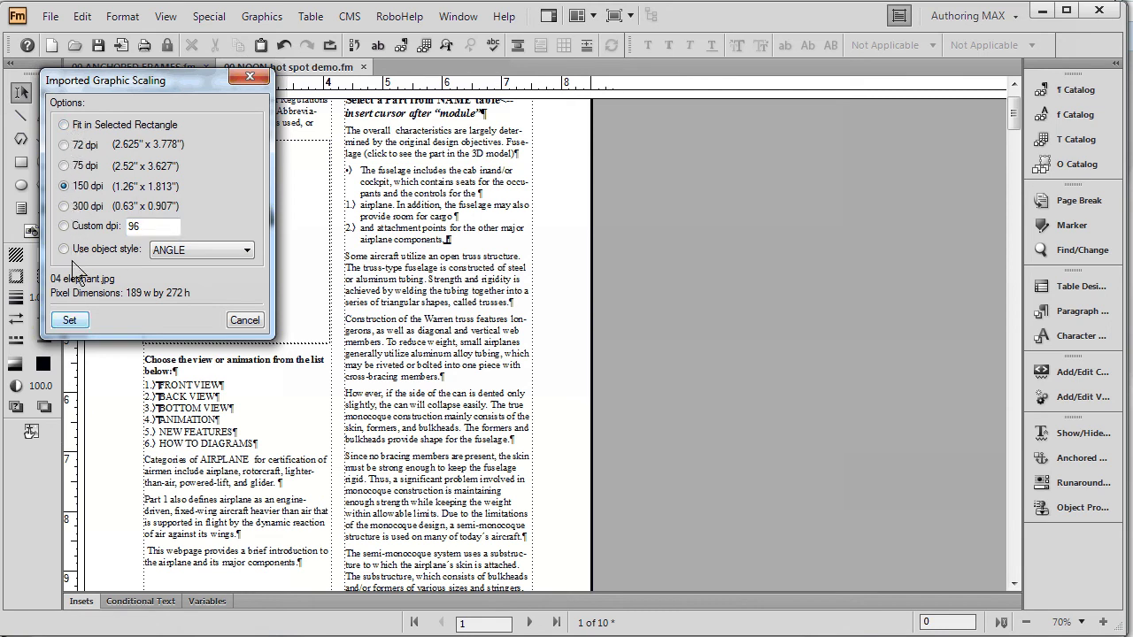
left_click(73, 320)
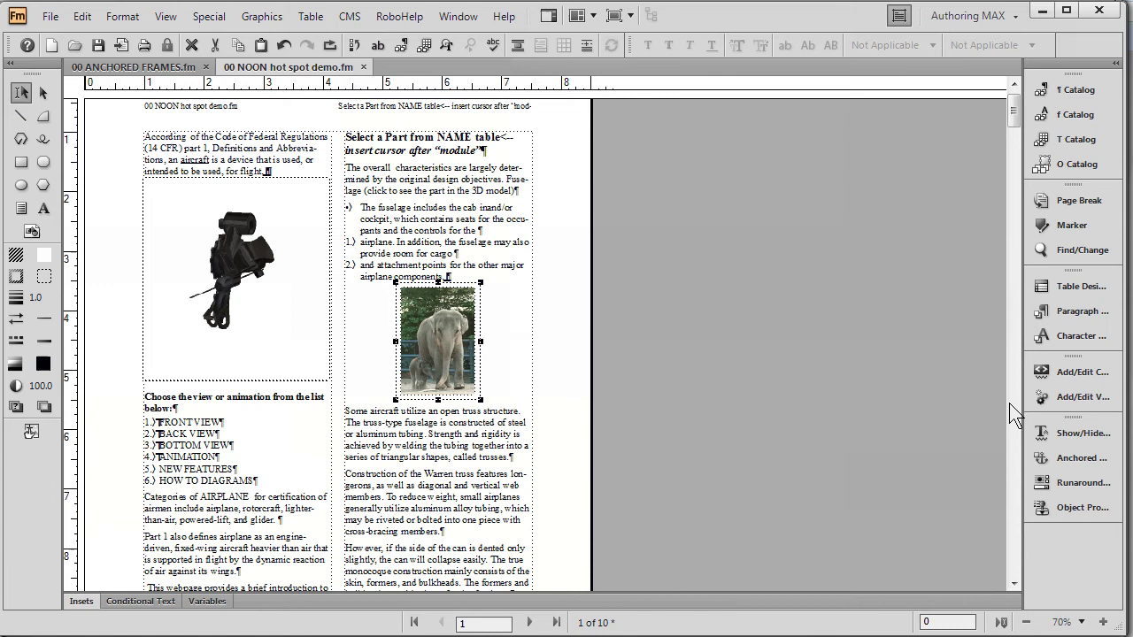
Step: Try anchoring the elephant frame at the top, then the bottom, of the column
left_click(1072, 458)
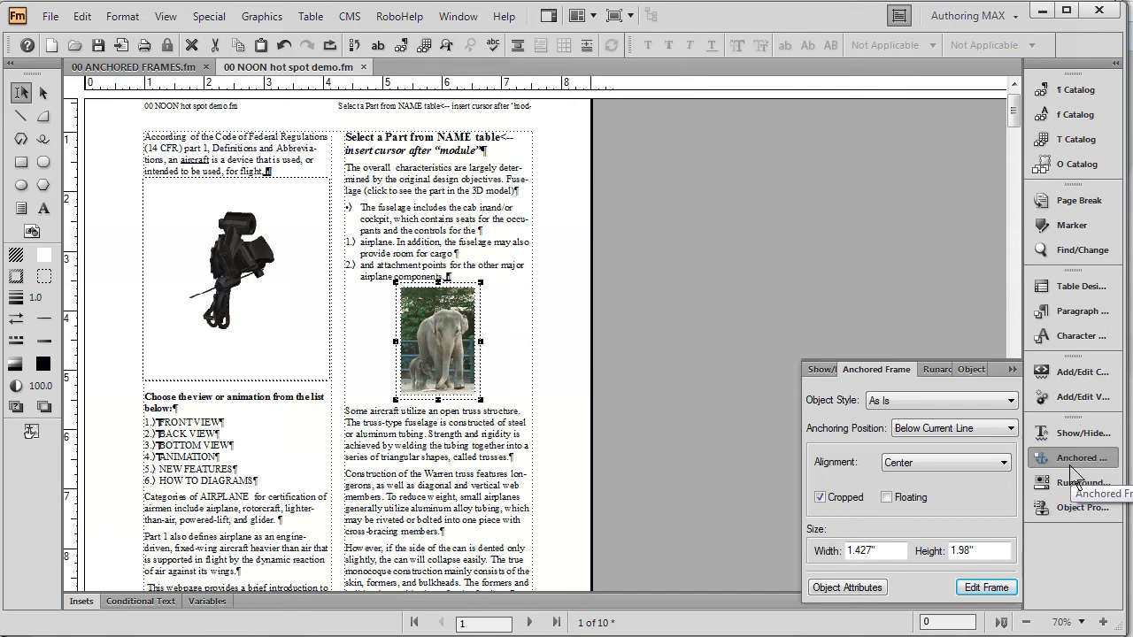
left_click(936, 428)
left_click(951, 459)
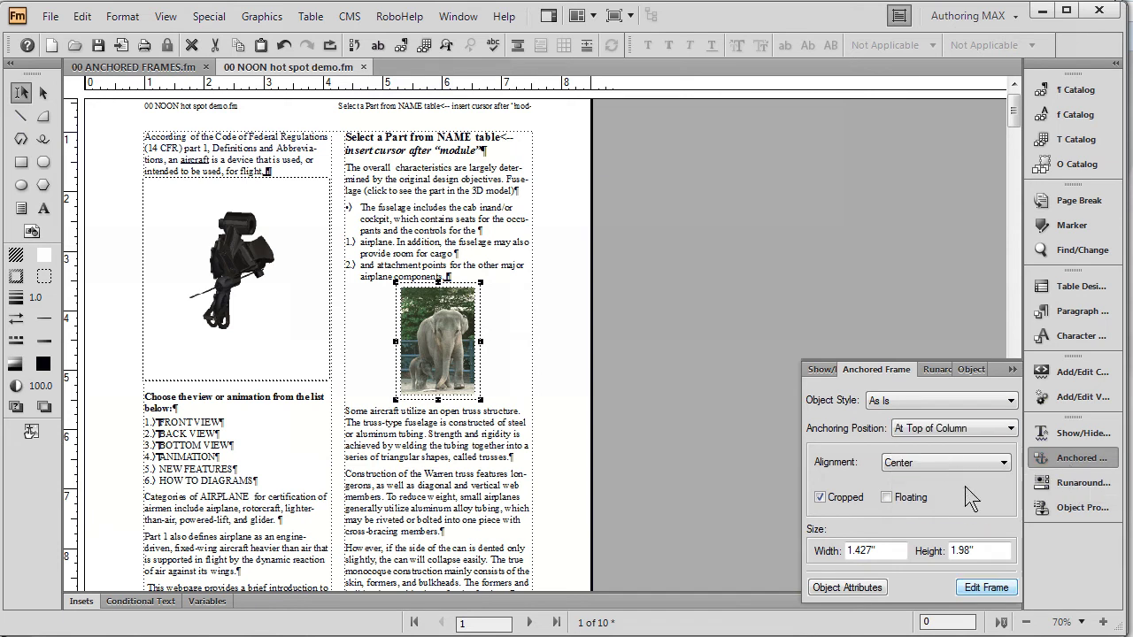
left_click(982, 587)
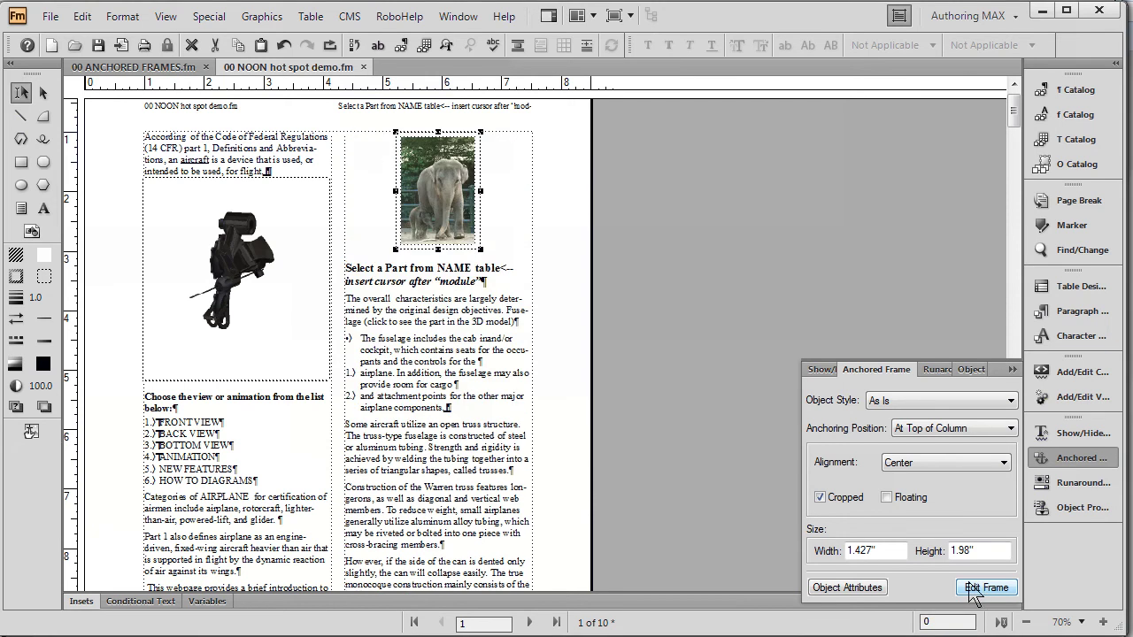
left_click(951, 430)
left_click(965, 474)
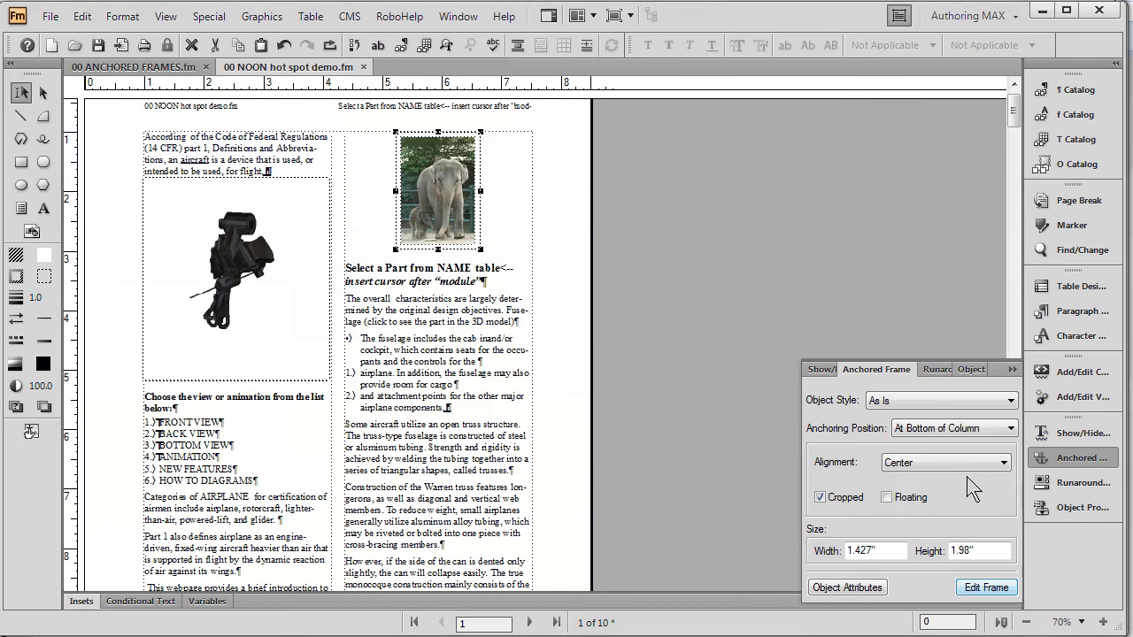
left_click(985, 588)
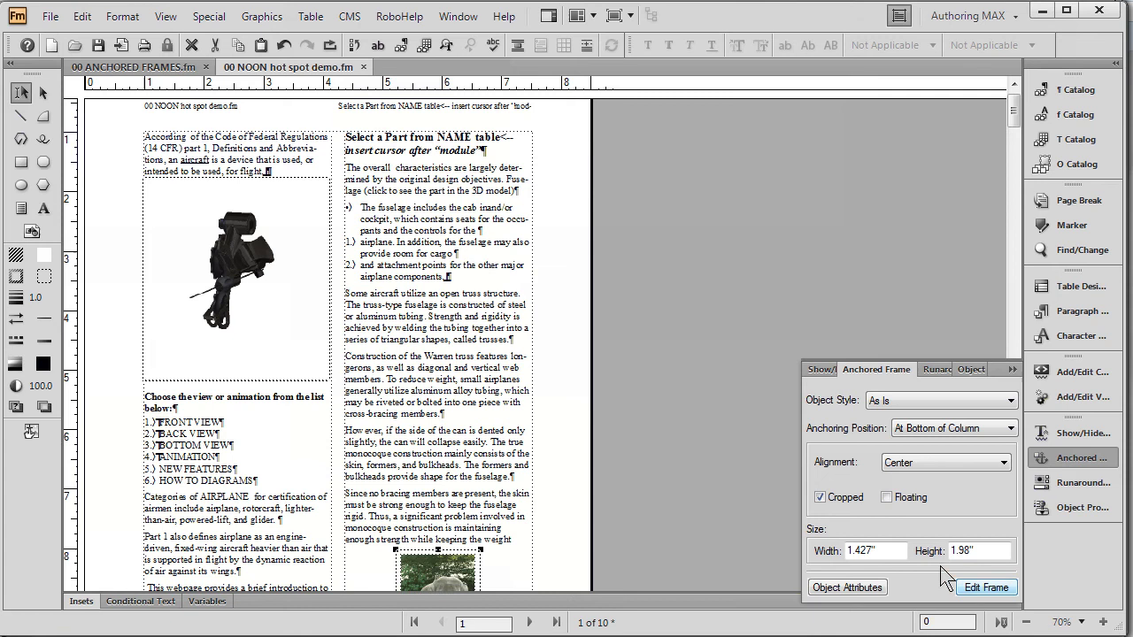
Step: Set the elephant frame to Run into Paragraph with Right alignment
left_click(915, 434)
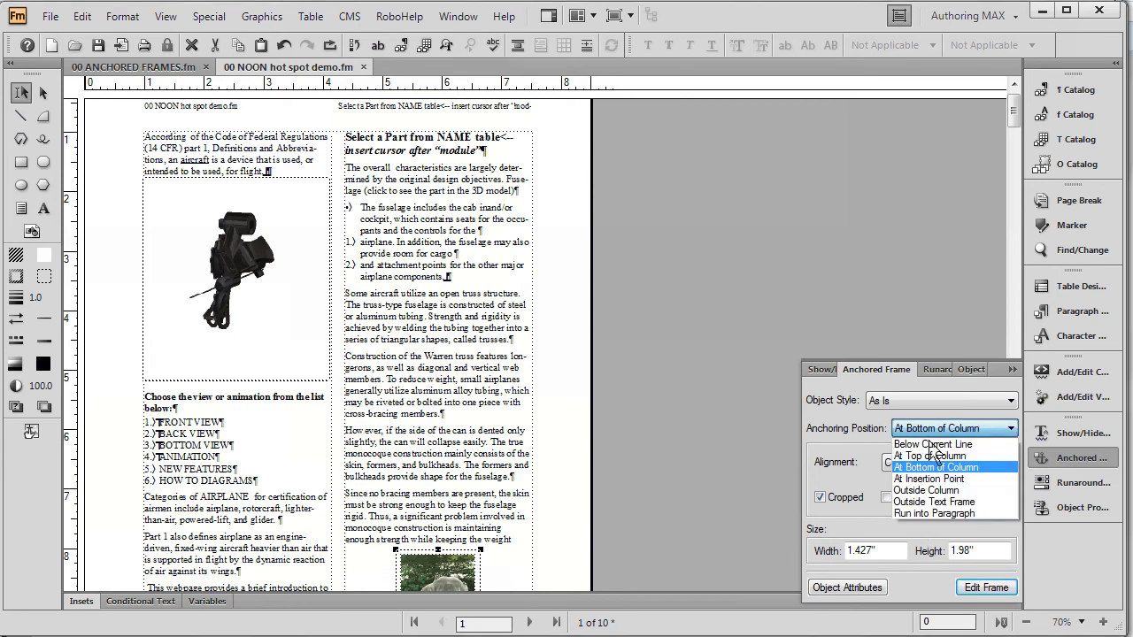
left_click(945, 515)
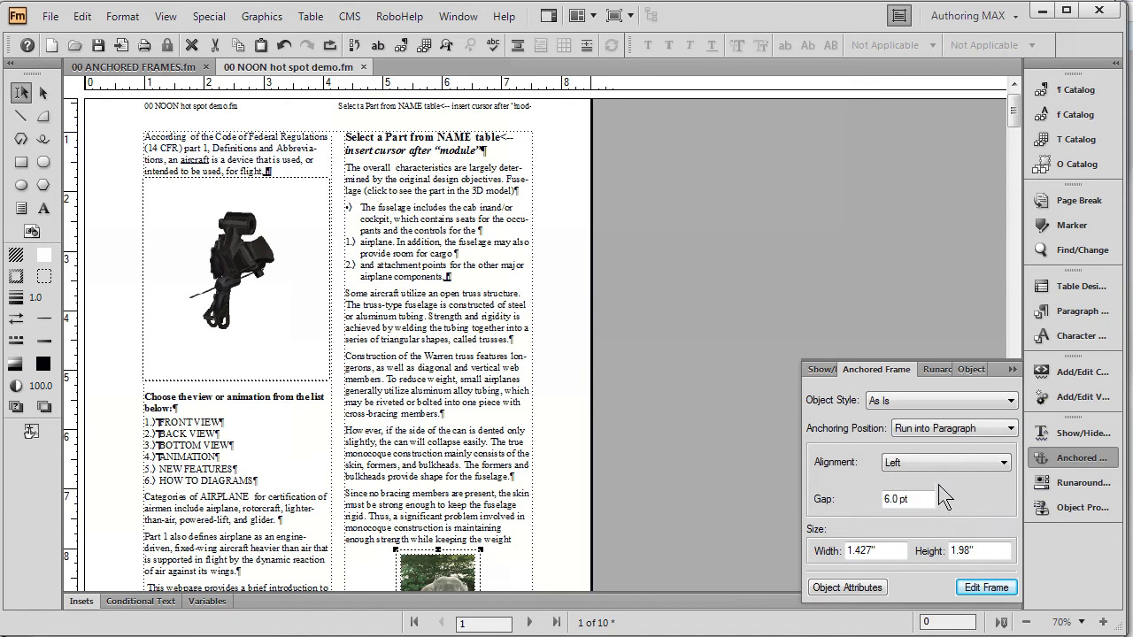
left_click(942, 464)
left_click(947, 494)
left_click(984, 588)
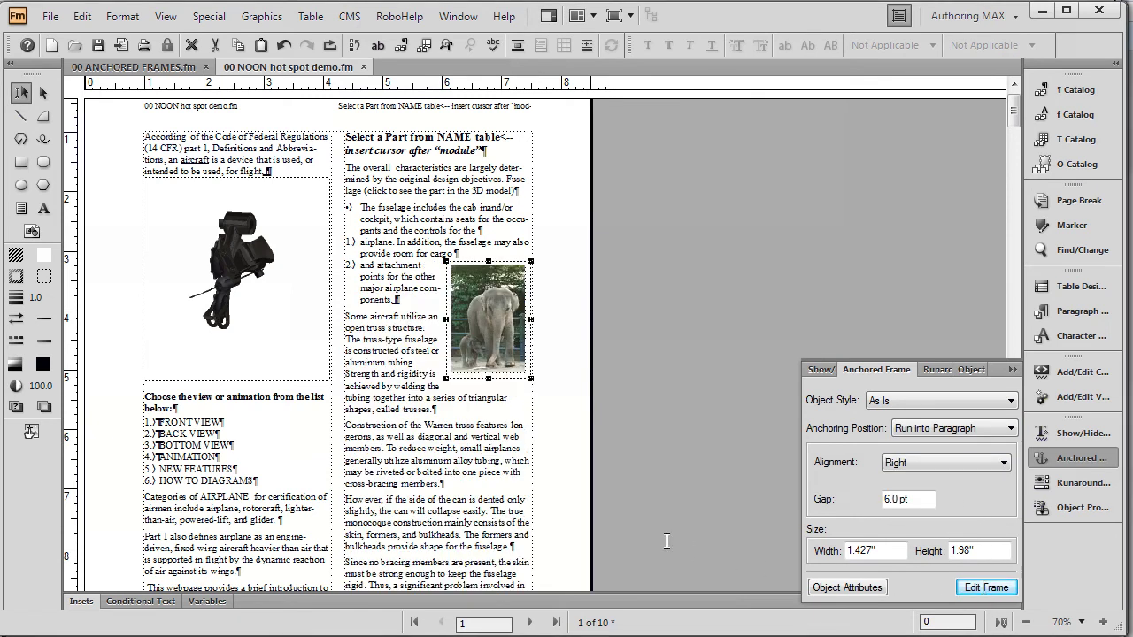
Step: Add three placeholder bullet items ('usod ofisu', 'osidou scidfuosiud', 'oiu soud ois du') to the list
left_click(442, 223)
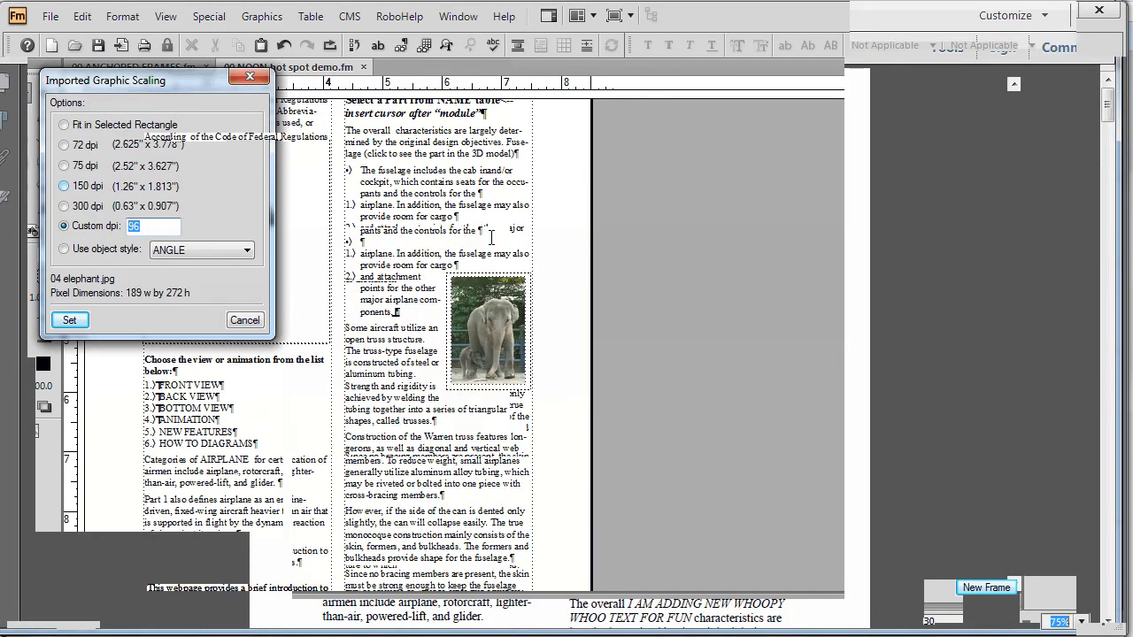
type("usod ofisu")
key("Return")
type("osi")
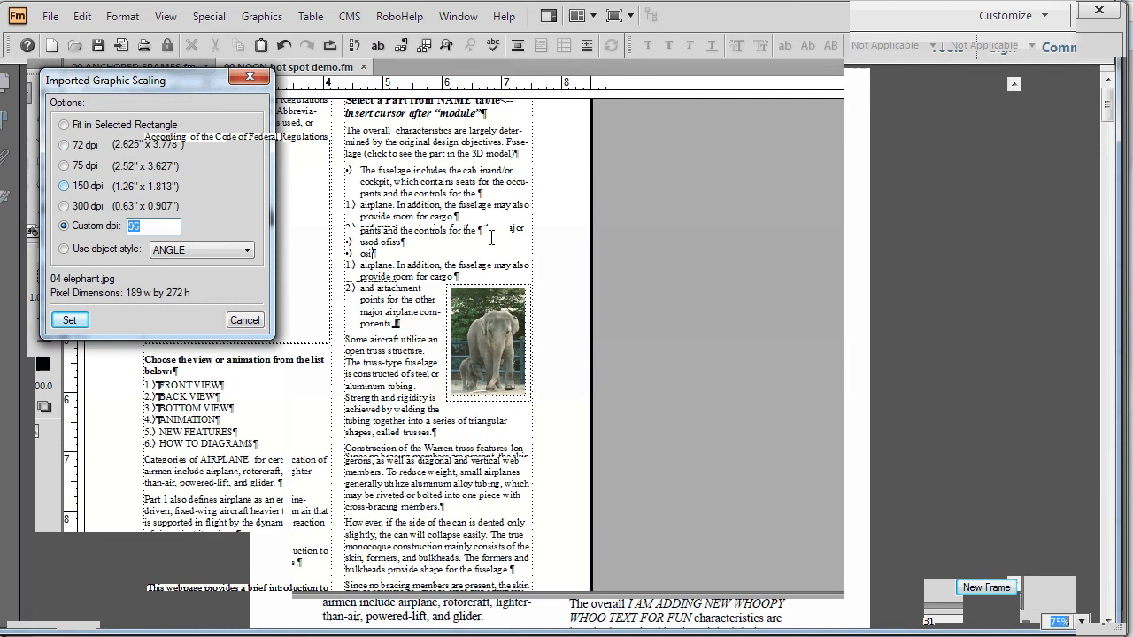
type("dou scidfuosiud")
key("Return")
type("oiu soud ois d")
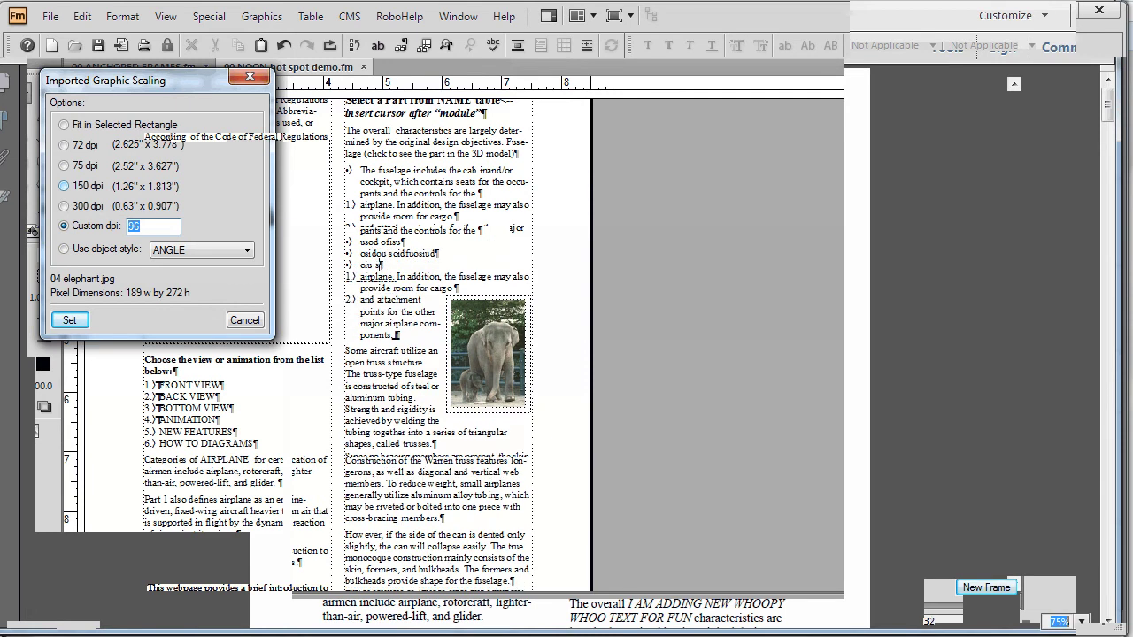
type("u")
key("Return")
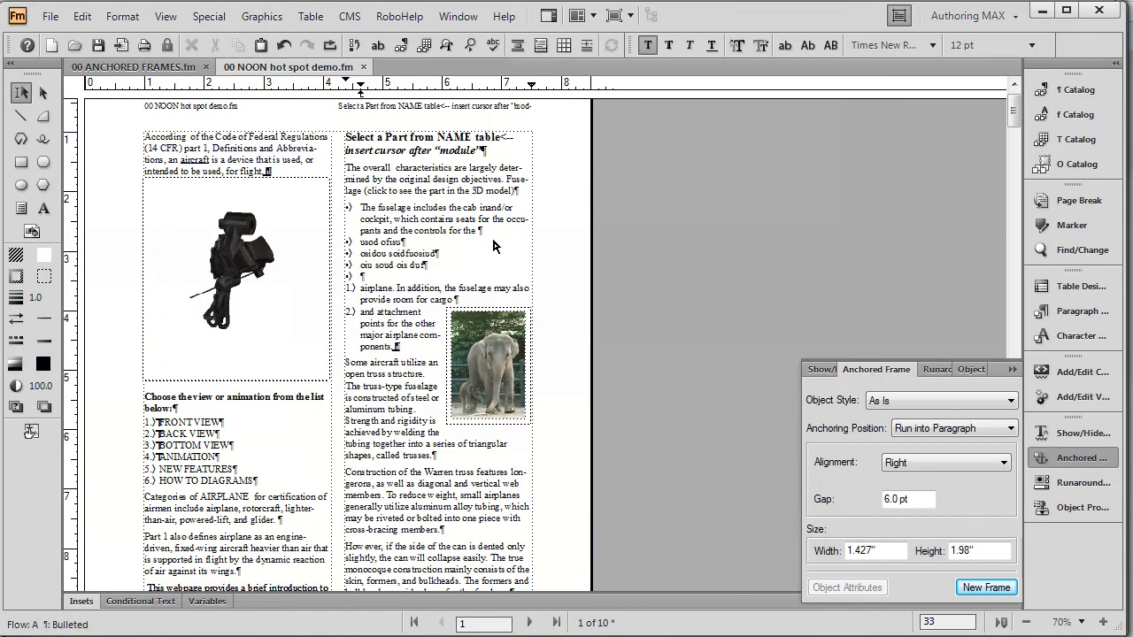
Step: Check the elephant photo's properties (150 dpi, 48.0% scale), then collapse the properties panel
left_click(500, 359)
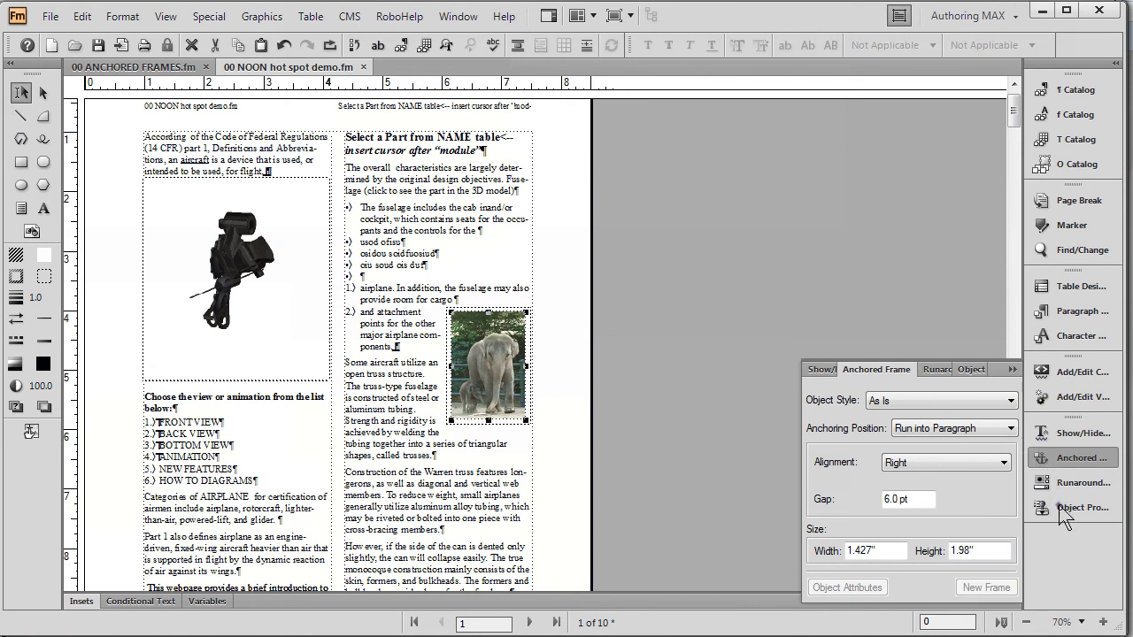
left_click(1065, 510)
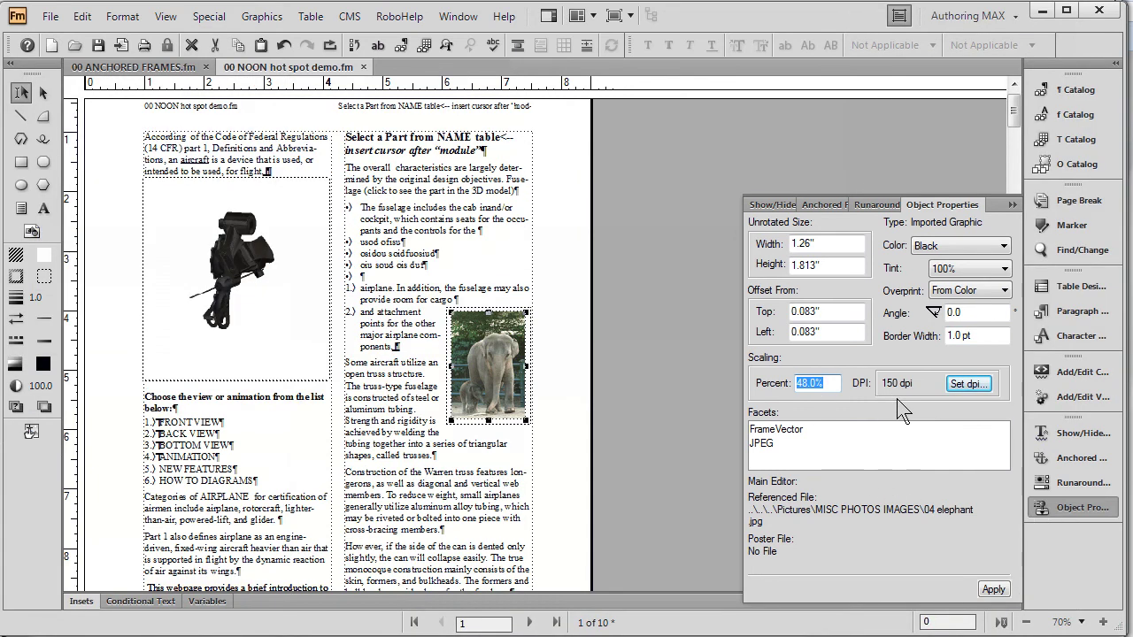
left_click(1015, 205)
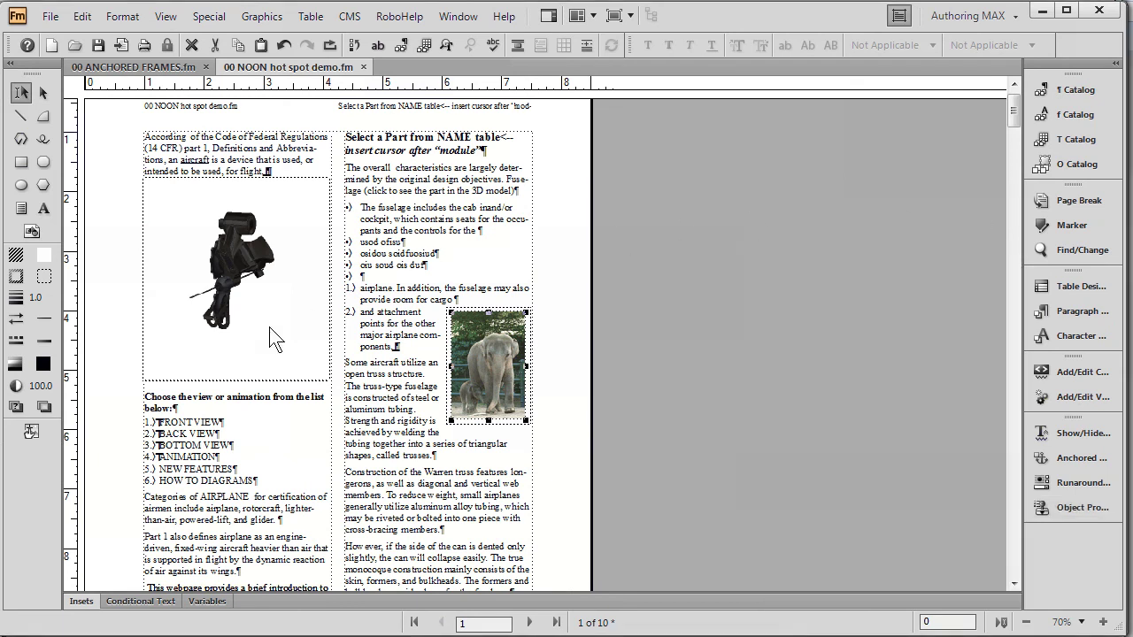
Step: Open the Insets list and widen its Referenced File column
left_click(85, 603)
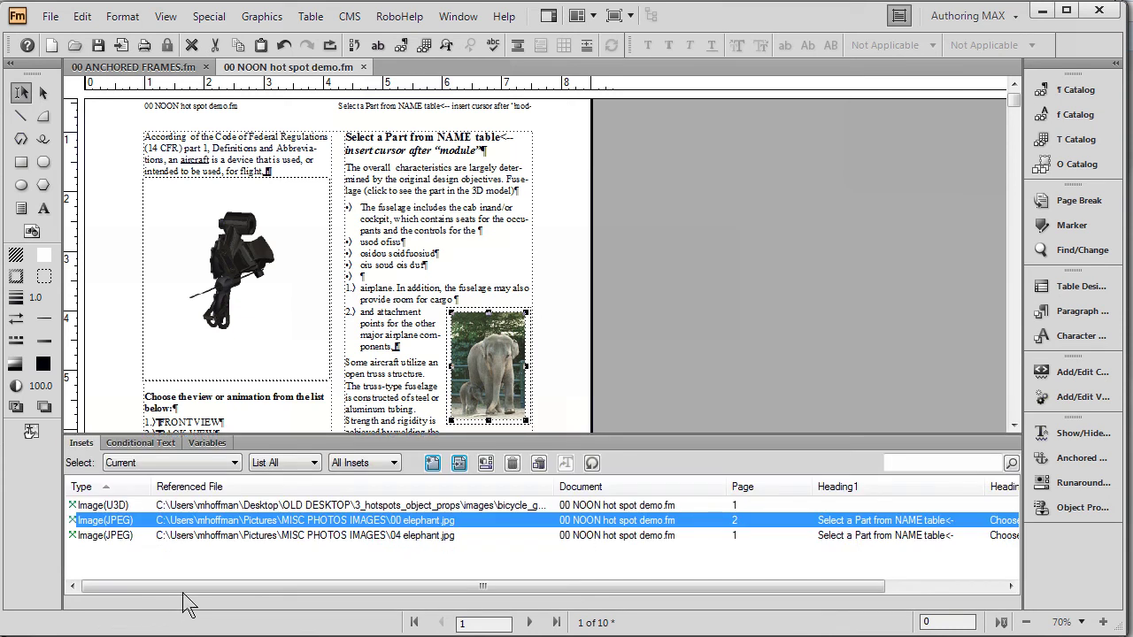
left_click(248, 536)
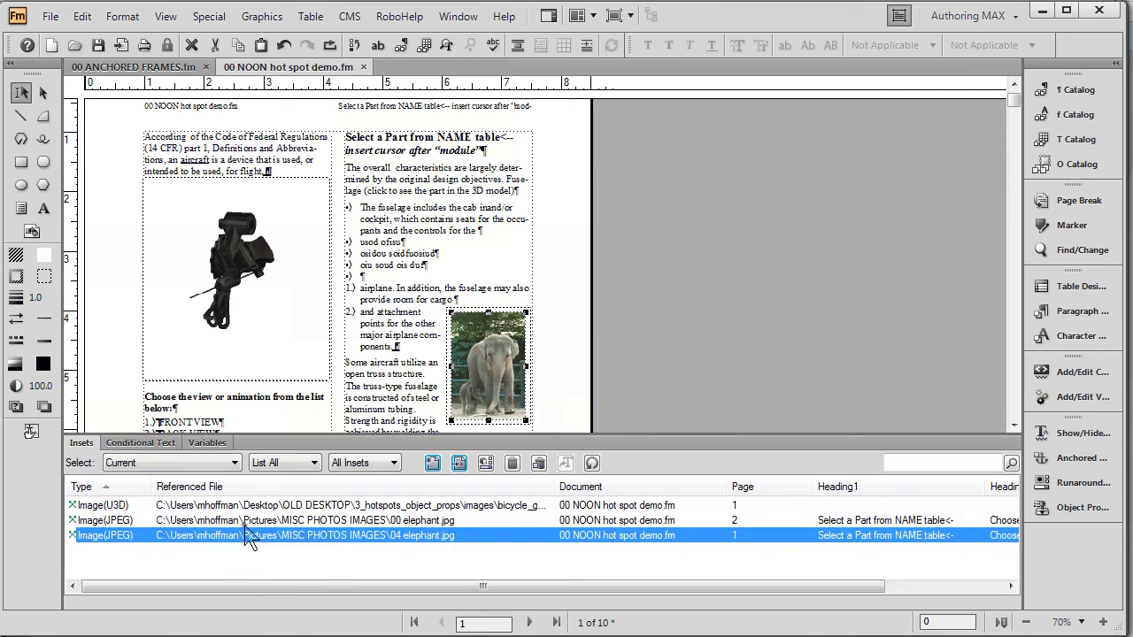
key("Up")
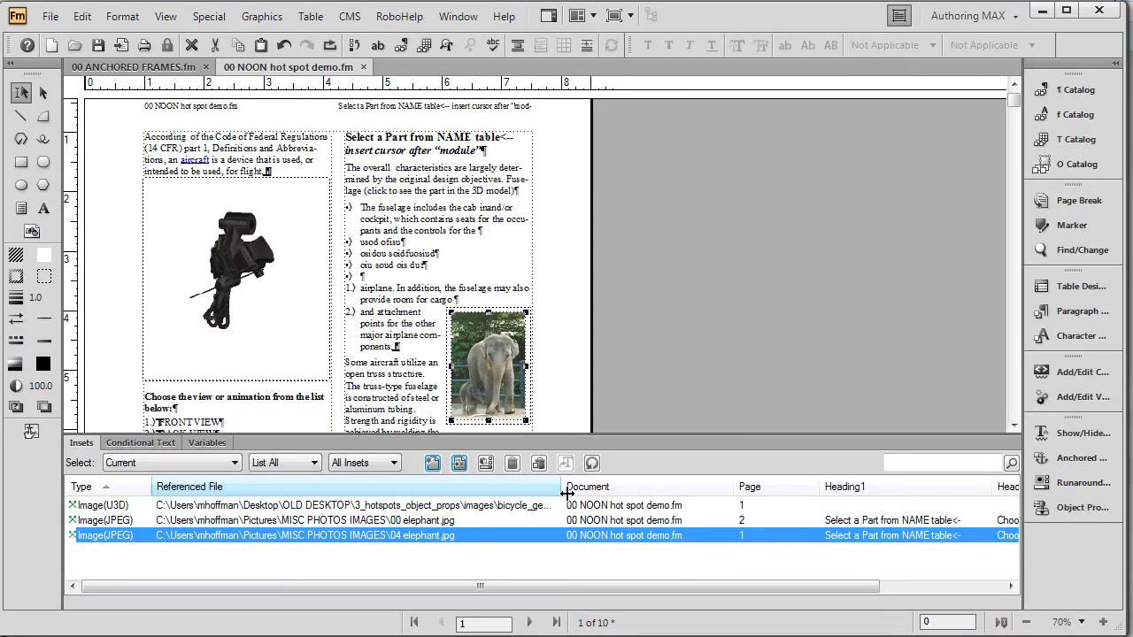
left_click_drag(598, 493, 603, 494)
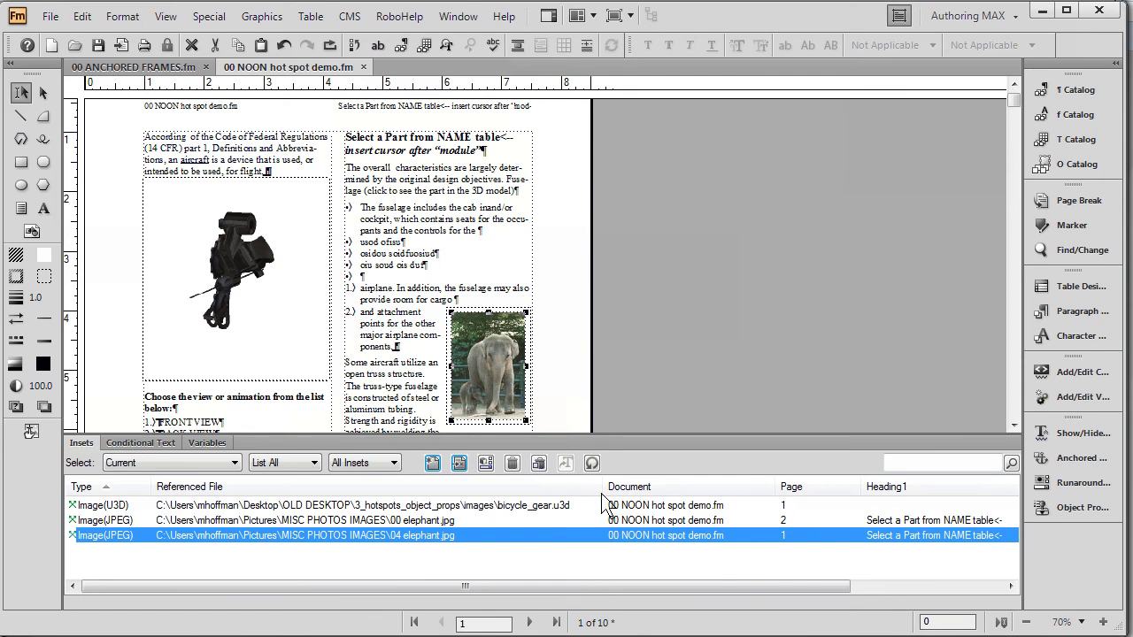
Step: Jump between the bicycle_gear.u3d, 00 elephant.jpg (page 2) and 04 elephant.jpg insets
left_click(228, 522)
left_click(232, 533)
left_click(278, 509)
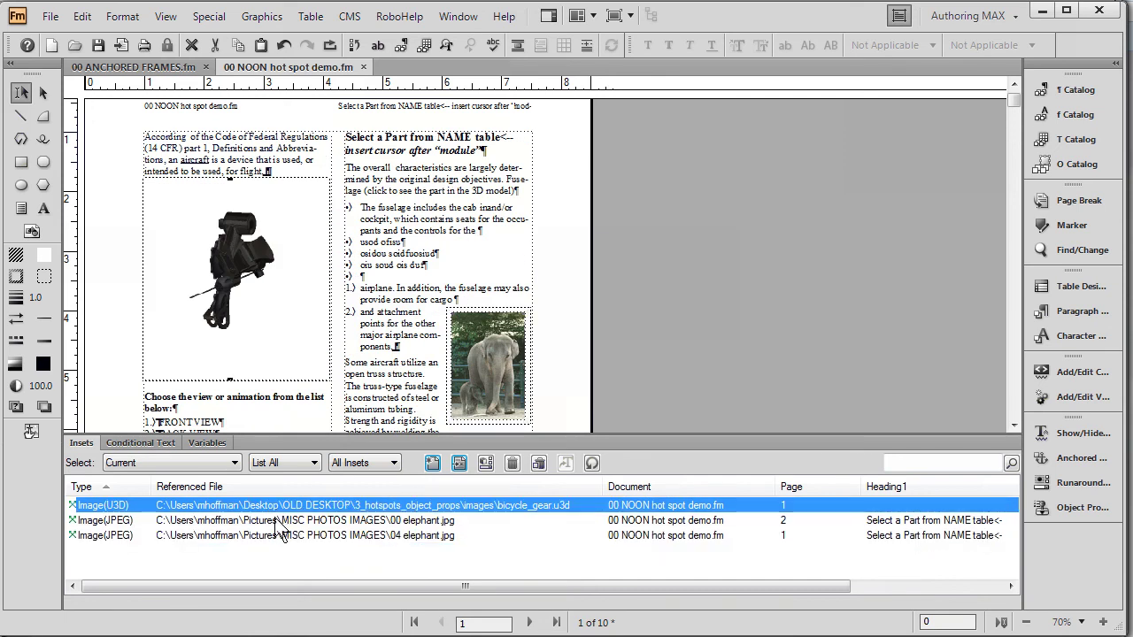
left_click(276, 521)
left_click(287, 536)
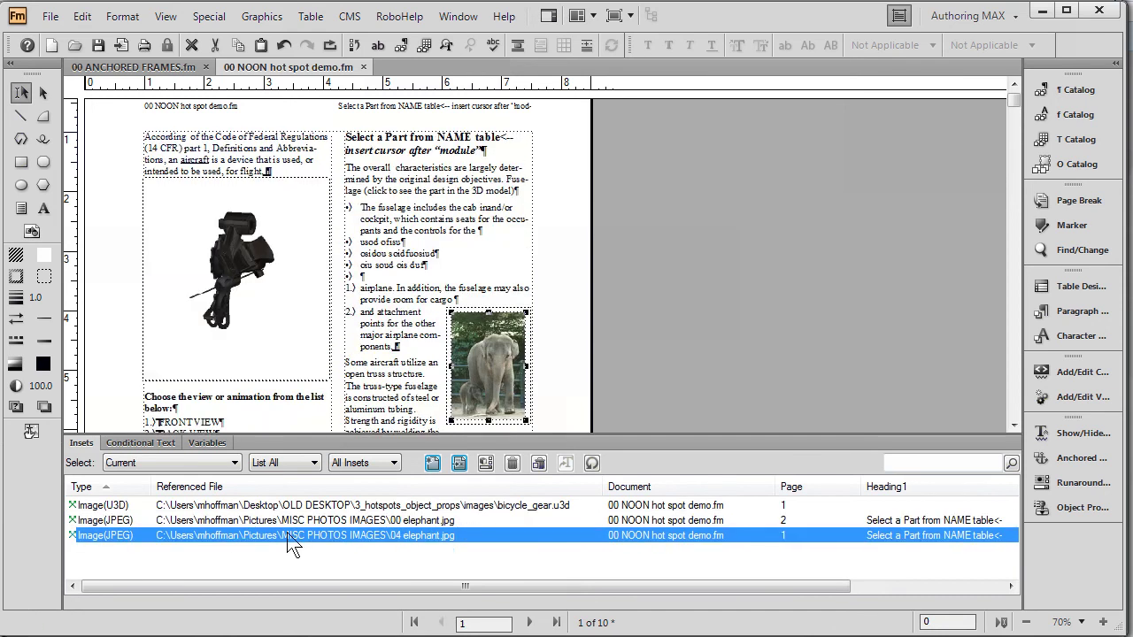